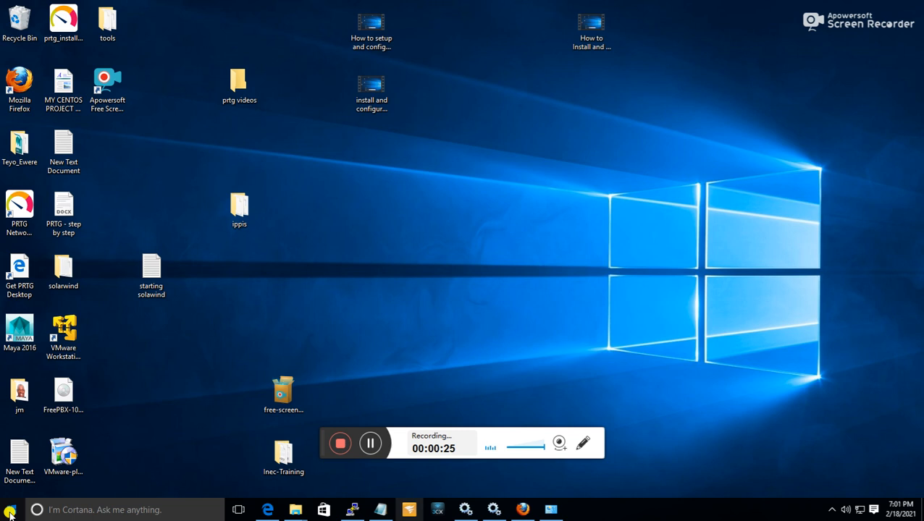
Open the Windows Features dialog from Programs and Features and enlarge it to show more of the feature list.
click(10, 513)
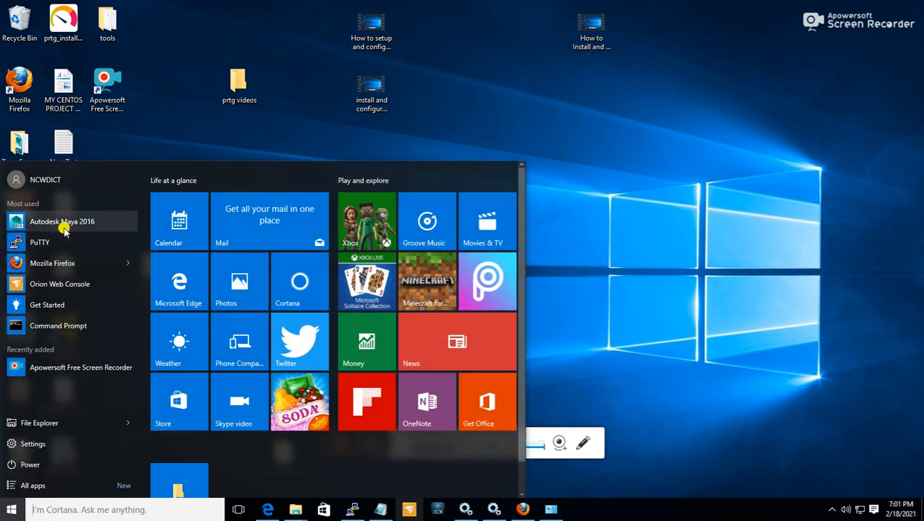
right_click(11, 511)
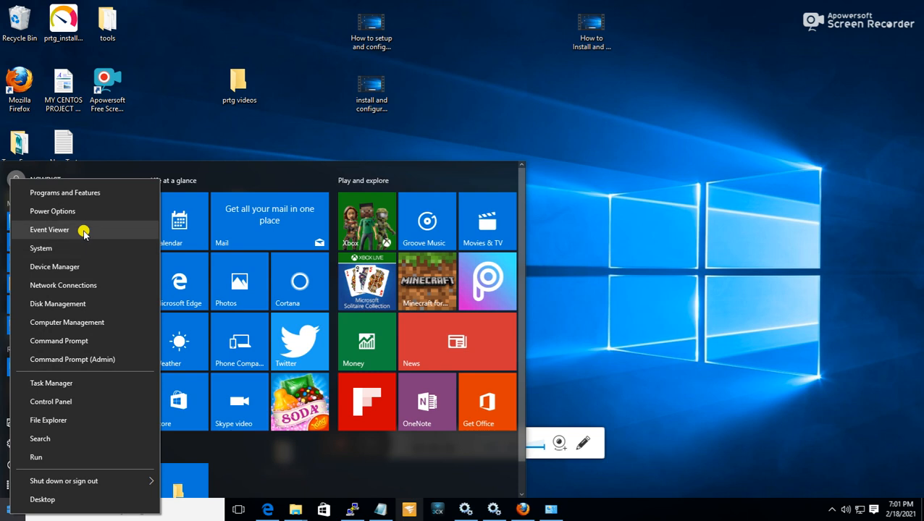
click(89, 194)
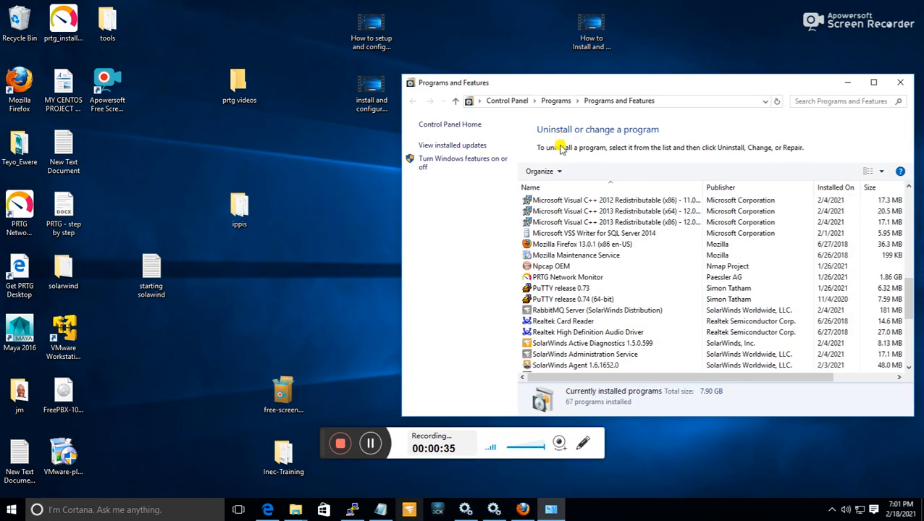
drag(667, 85, 517, 68)
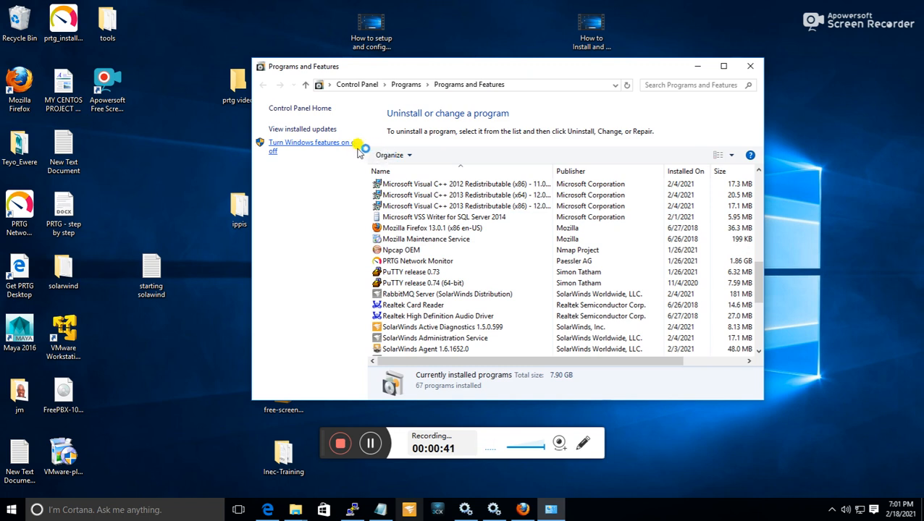
click(325, 150)
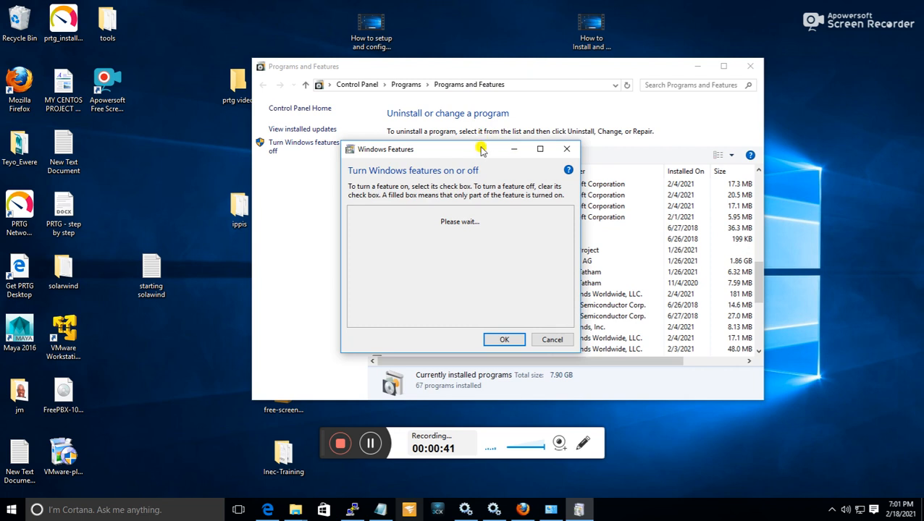
drag(481, 151, 489, 97)
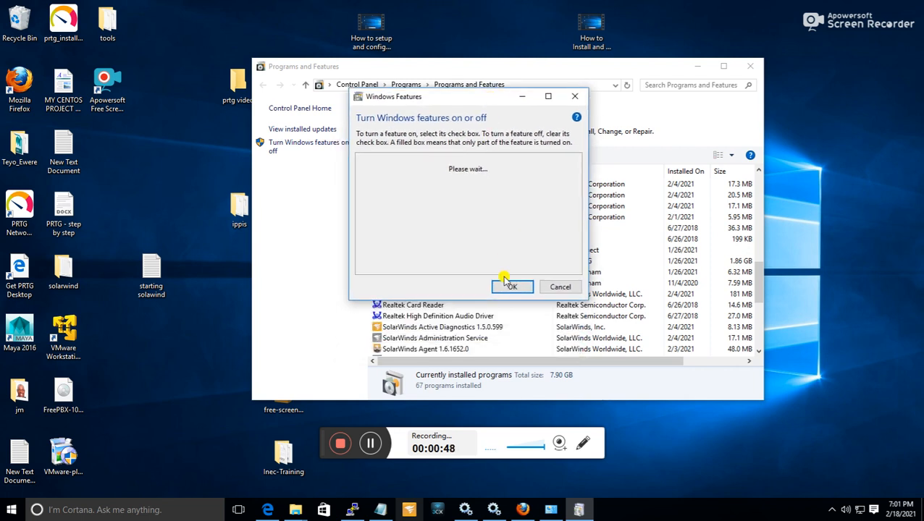
drag(499, 299, 535, 385)
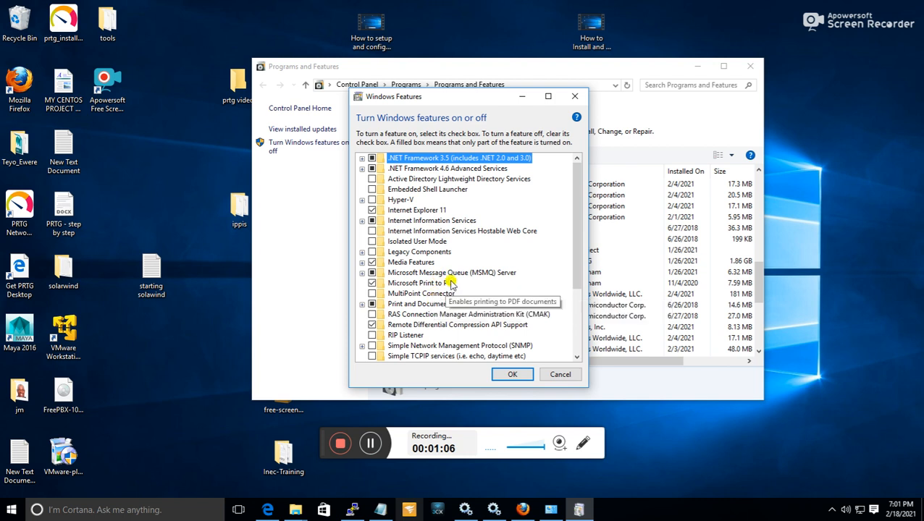
Turn on the Simple Network Management Protocol (SNMP) Windows feature, and close Programs and Features once the changes are applied.
scroll(434, 305, down, 3)
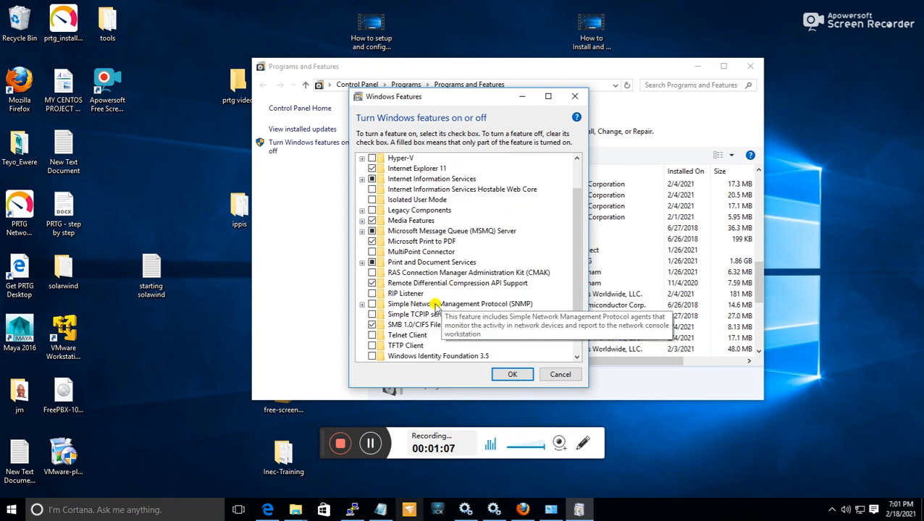
click(372, 305)
click(512, 375)
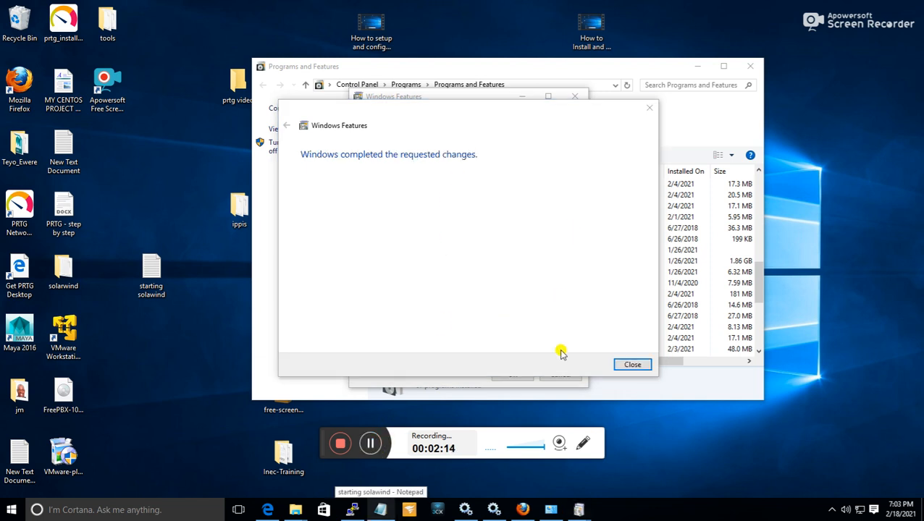
click(635, 364)
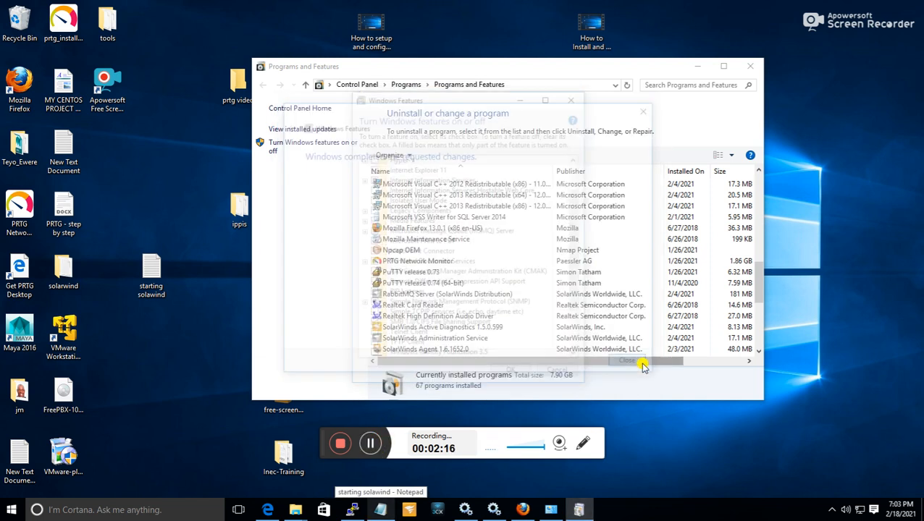
click(750, 66)
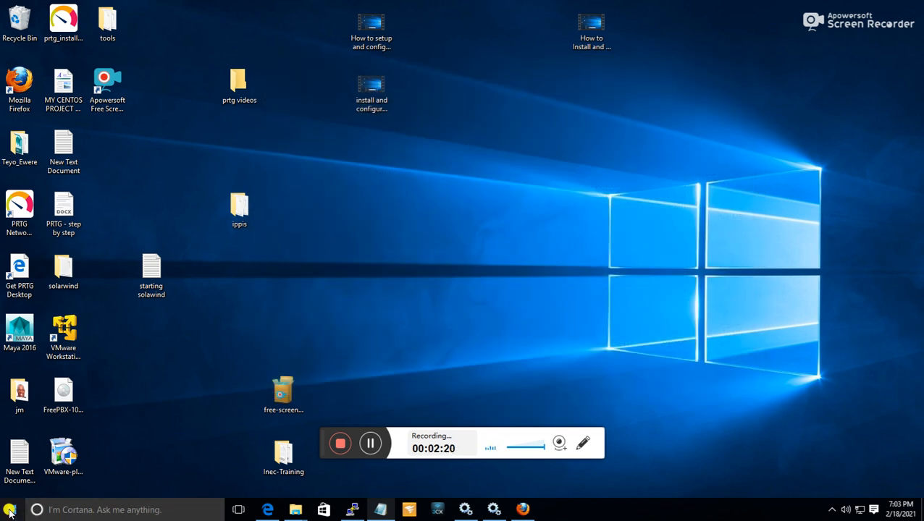
Open the Windows Services console by running services.msc.
right_click(12, 515)
click(82, 457)
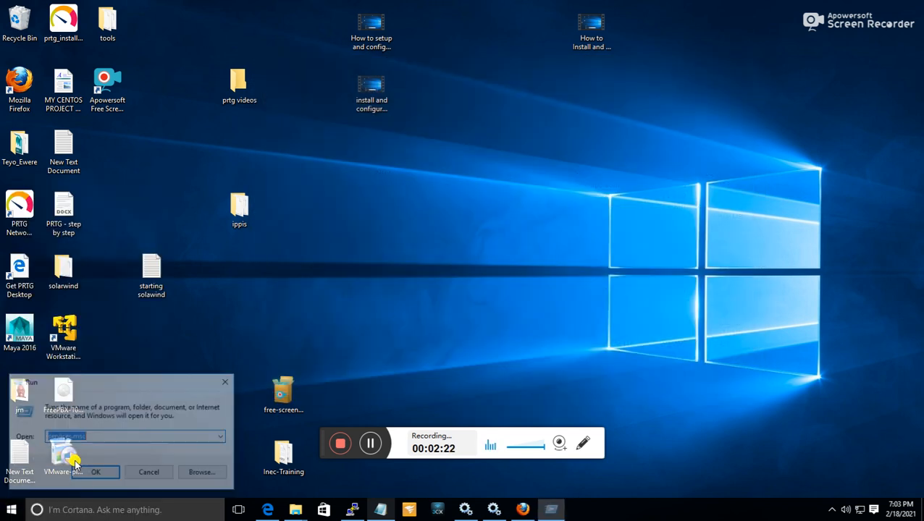
click(98, 473)
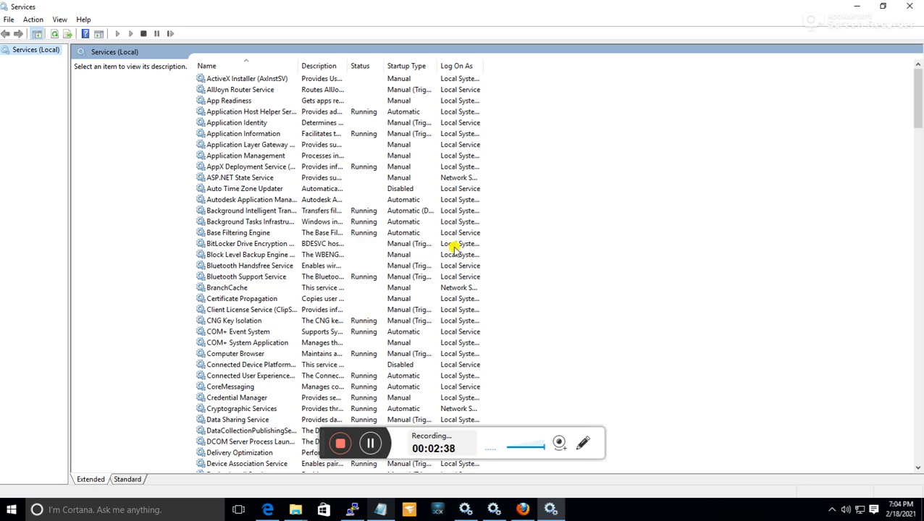
Find SNMP Service in the services list and open the security settings in its properties.
scroll(453, 261, down, 7)
scroll(453, 268, down, 20)
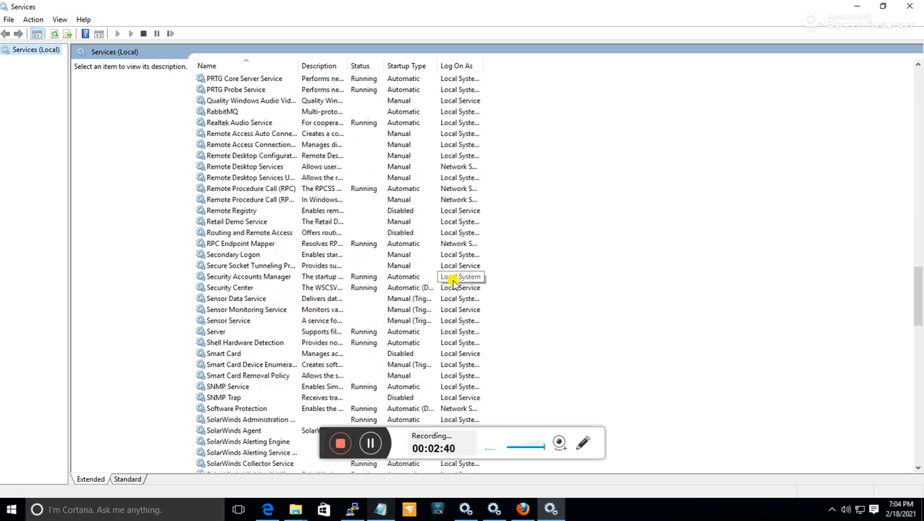
scroll(453, 283, down, 3)
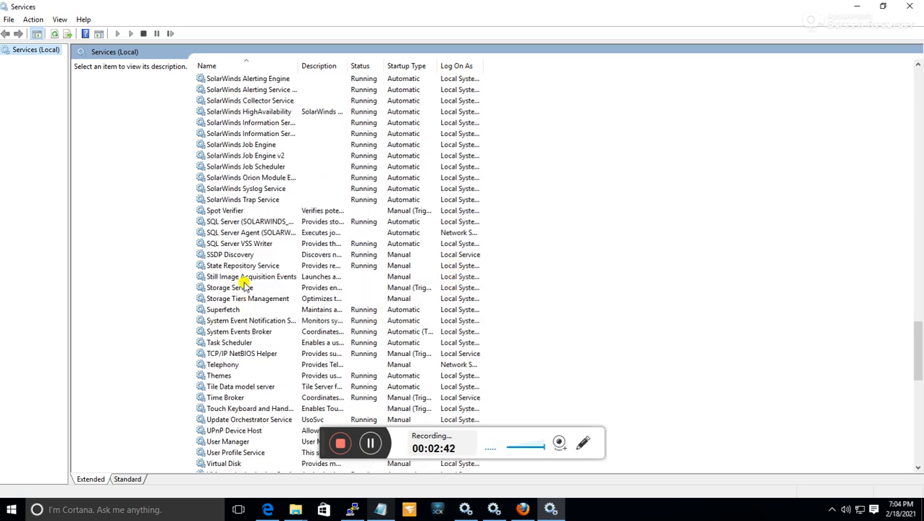
scroll(243, 272, up, 6)
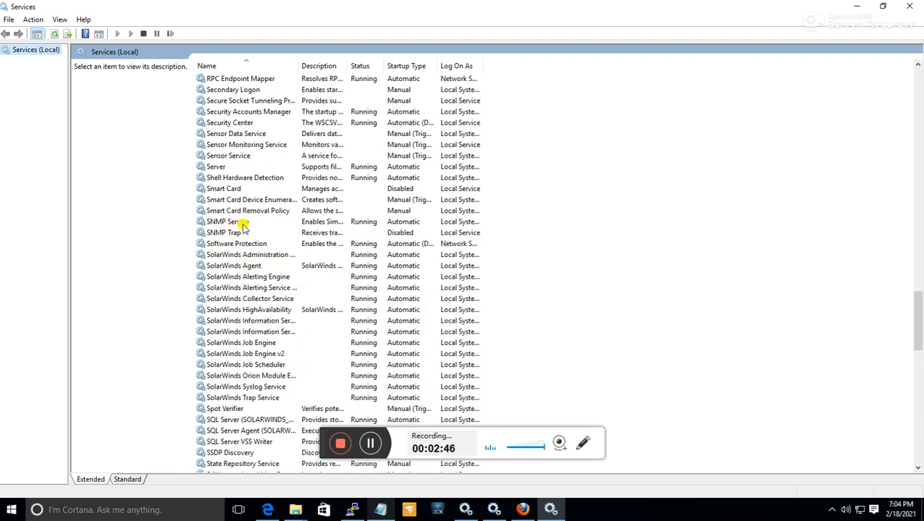
right_click(241, 226)
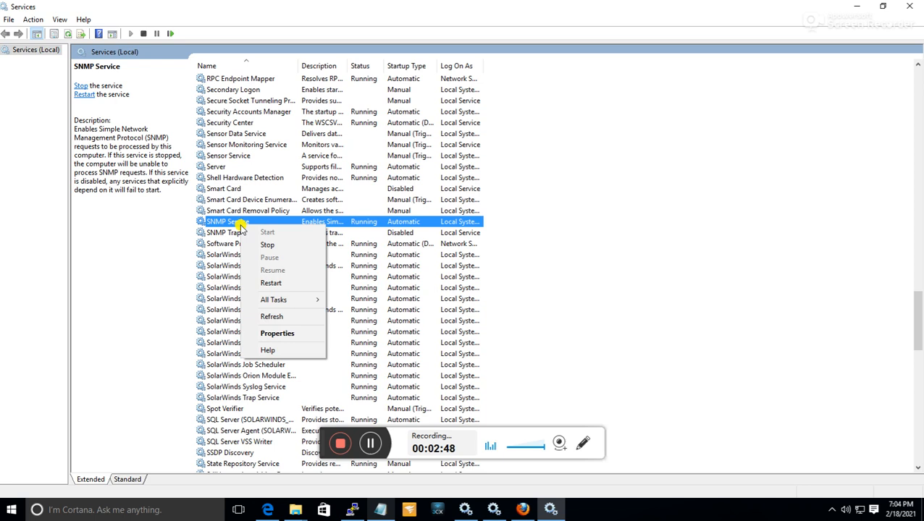
click(300, 333)
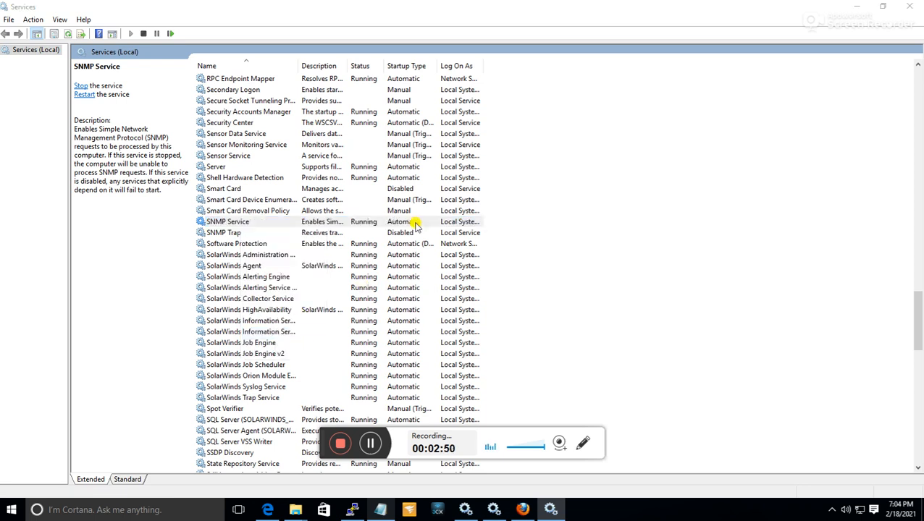
click(500, 137)
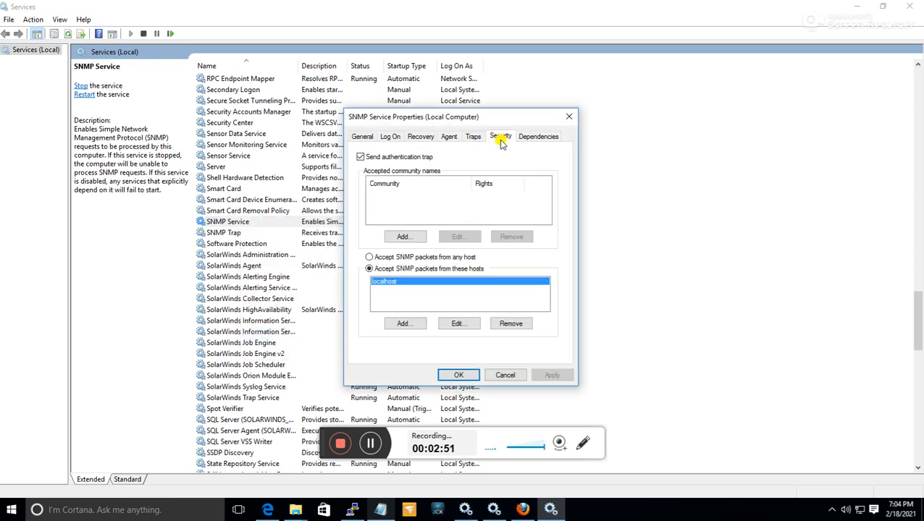
Add the accepted community name "public" with READ ONLY rights to the SNMP Service.
click(402, 236)
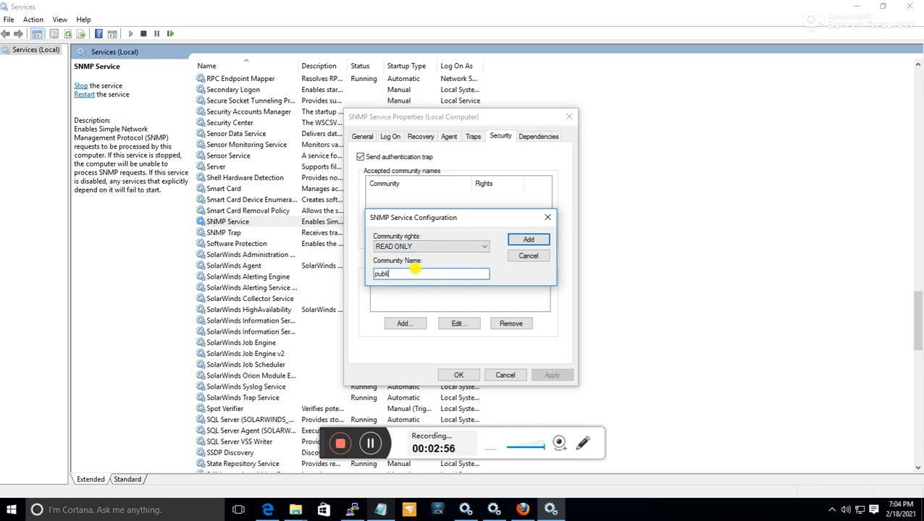
text(public)
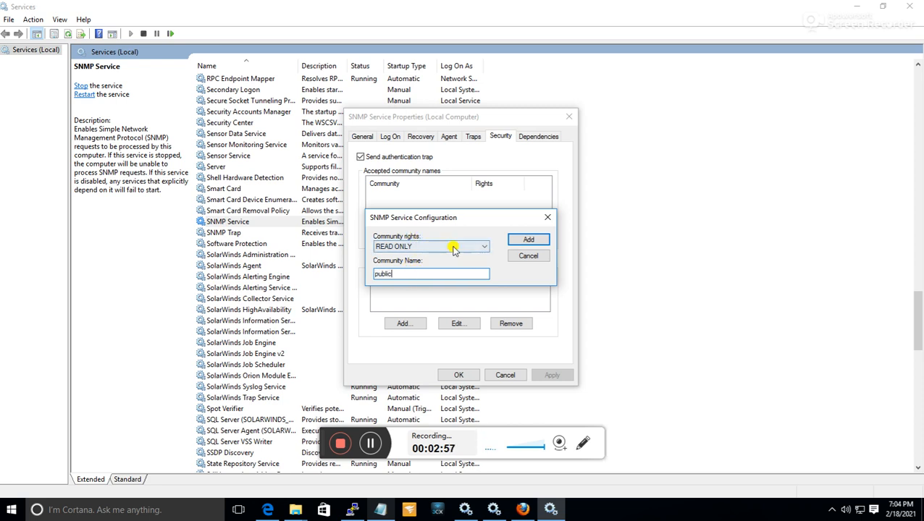
click(529, 240)
Set the SNMP Service to accept SNMP packets from any host, apply the properties, and minimize the Services console.
click(409, 259)
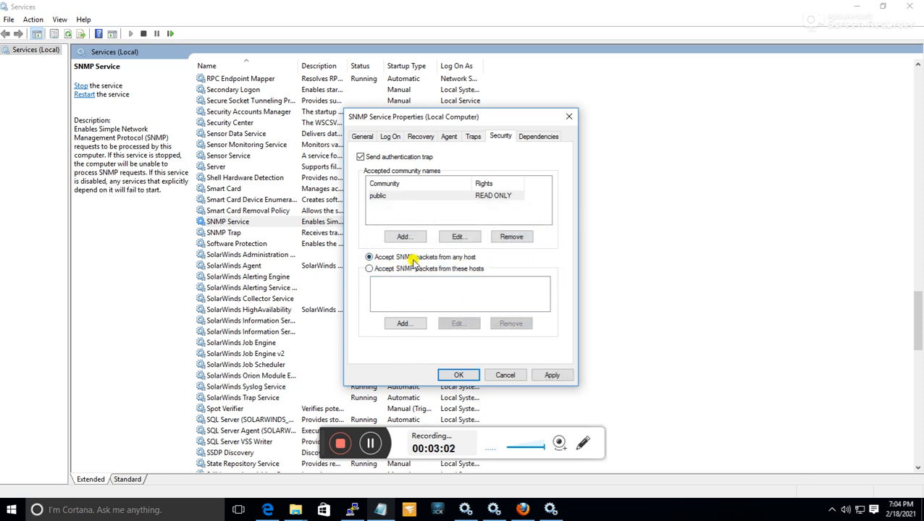
click(552, 376)
click(458, 374)
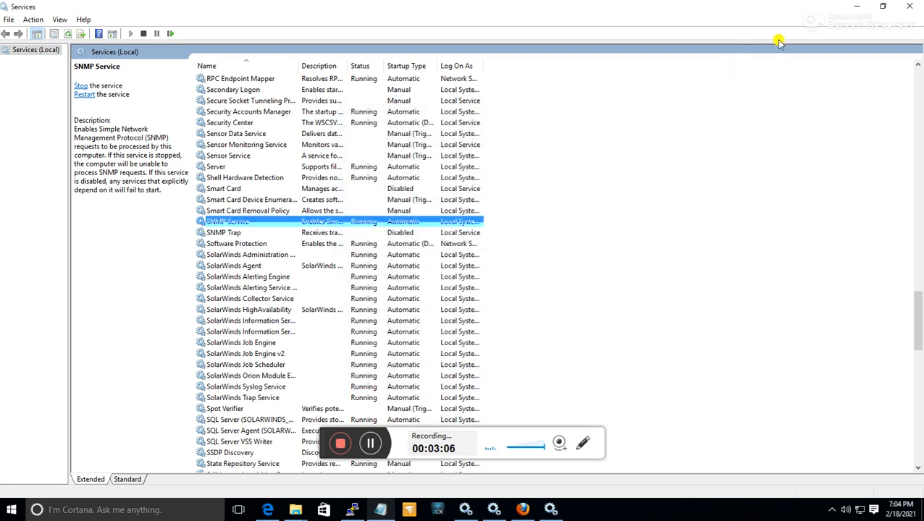
click(854, 9)
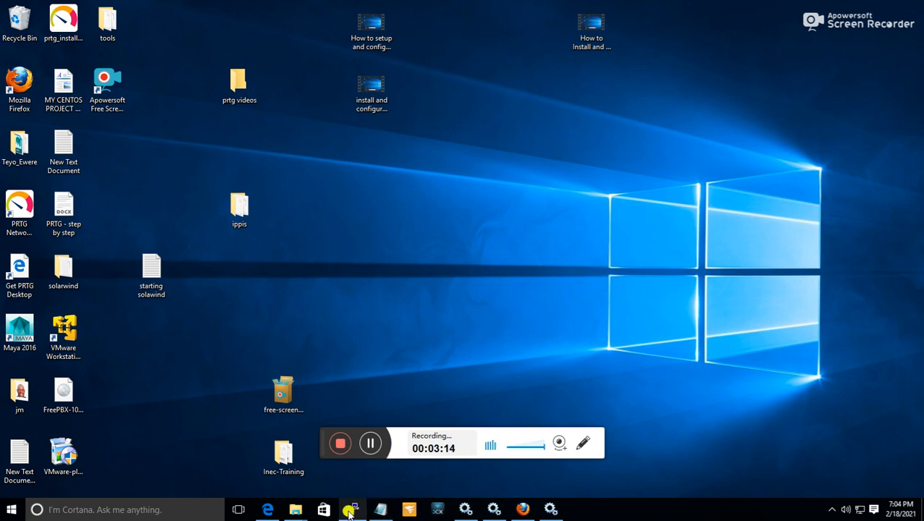
click(267, 510)
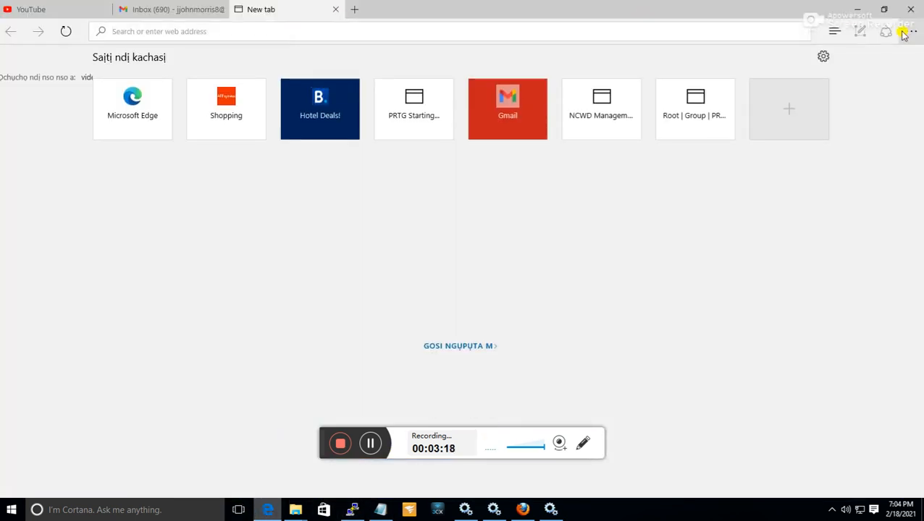
click(861, 10)
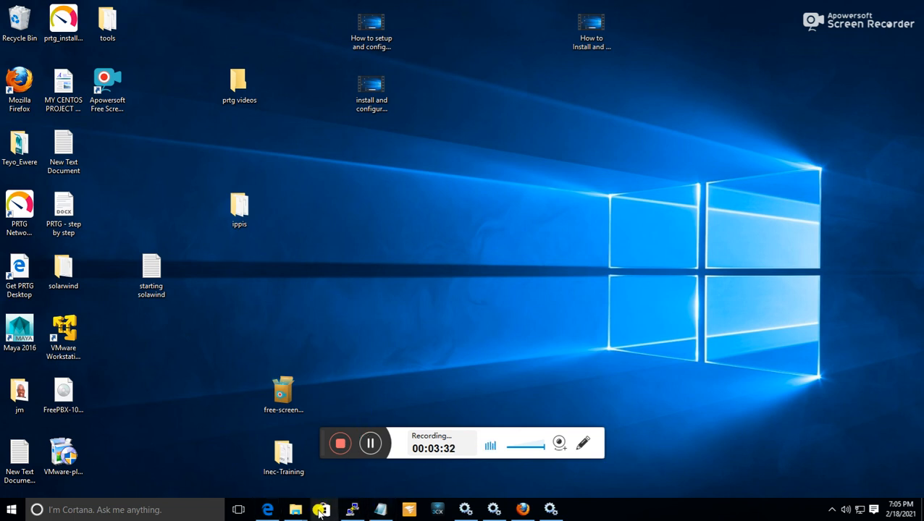
click(268, 510)
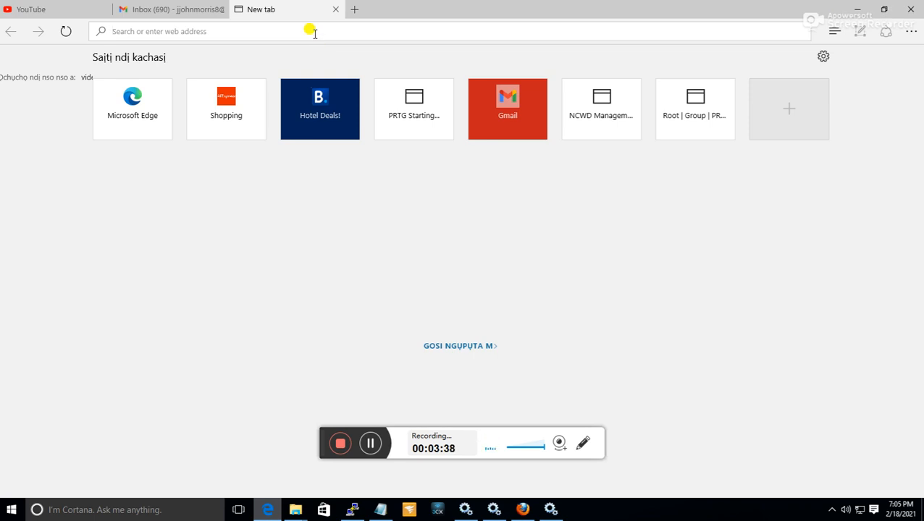
text(http:)
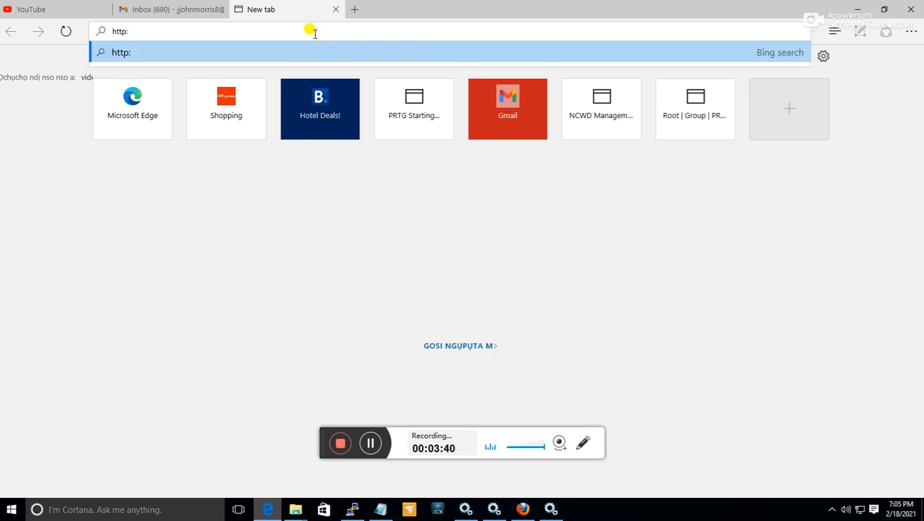
text(//1)
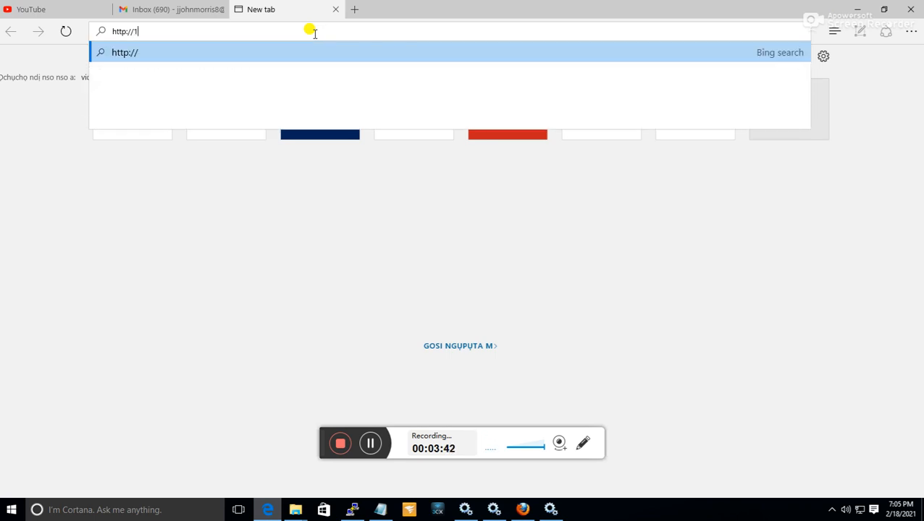
text(27.0.0.)
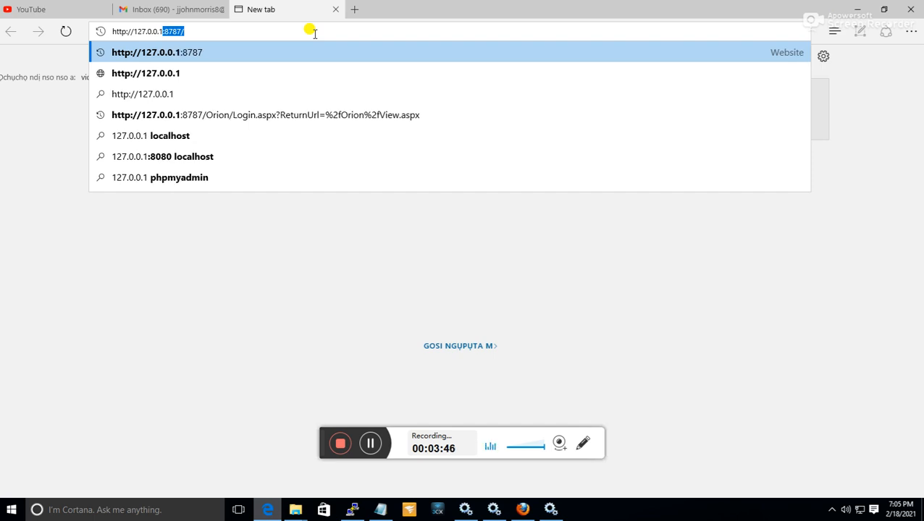
key(Return)
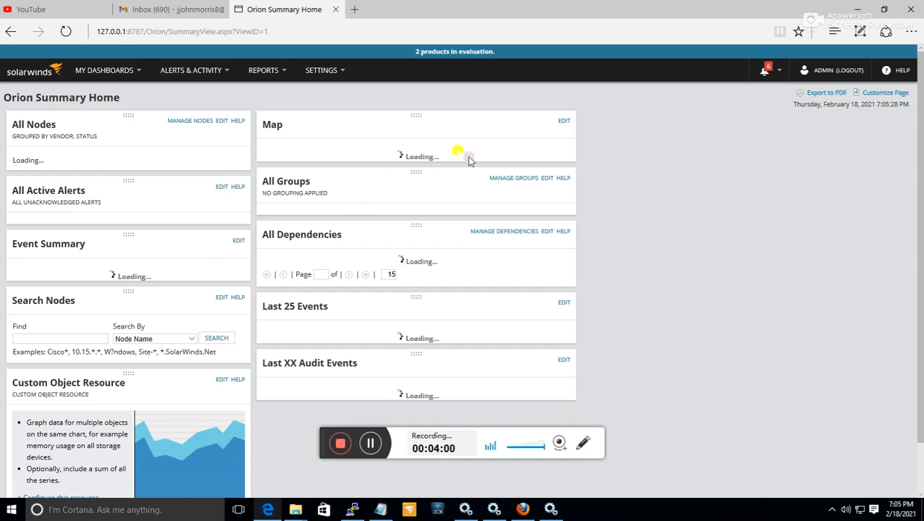
Log out of the Orion web console and log back in as admin with the password left blank.
click(847, 73)
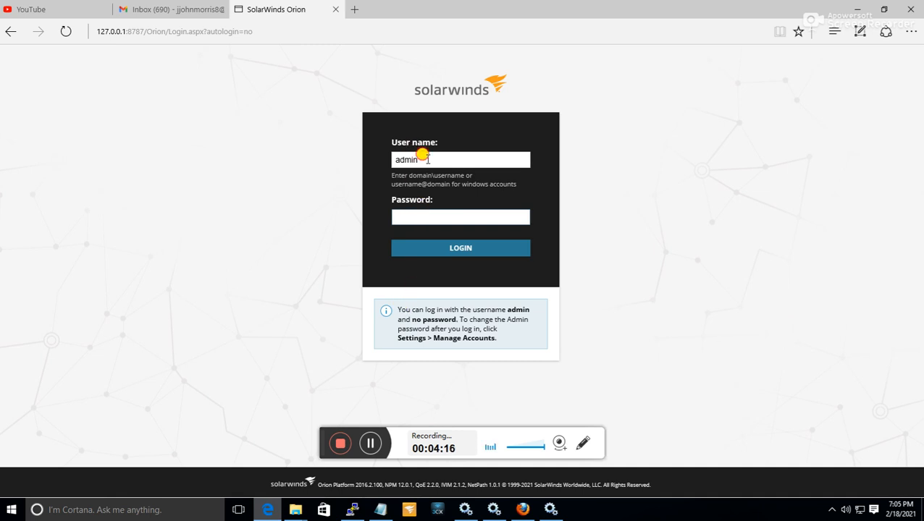
key(shift+Tab)
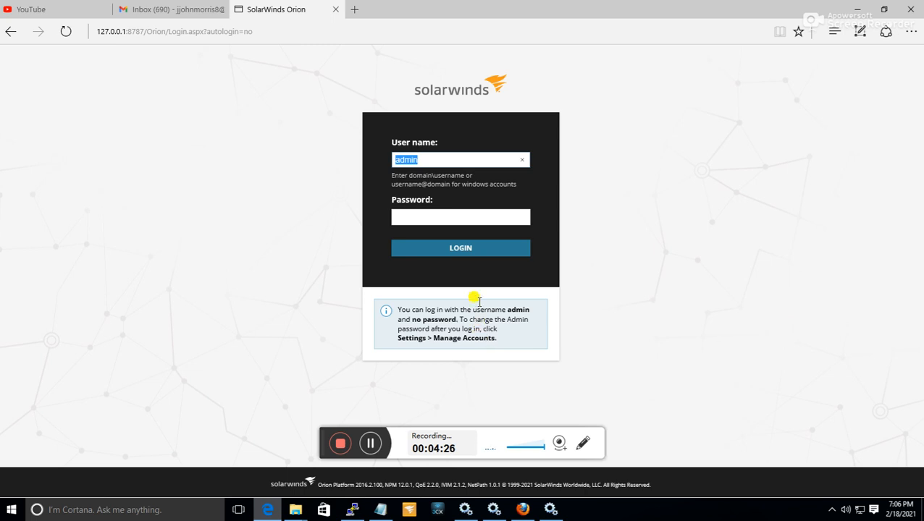
click(413, 159)
click(448, 248)
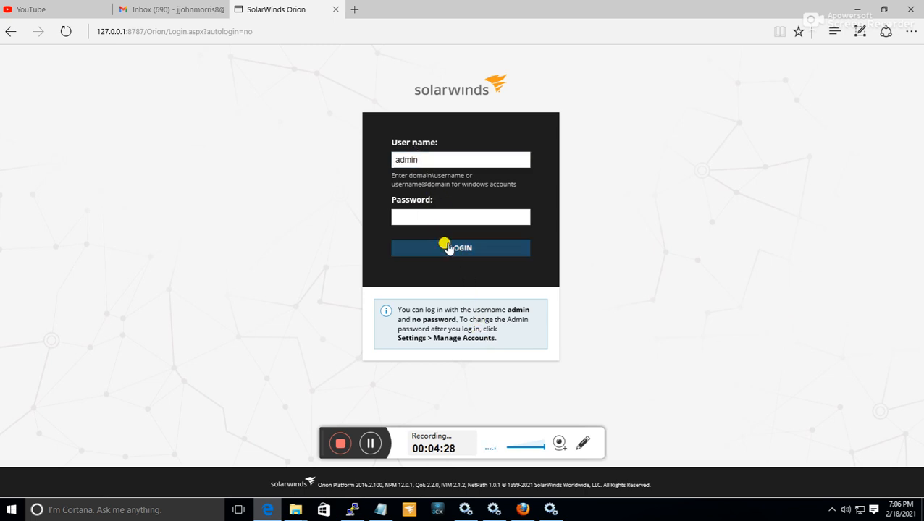
click(374, 449)
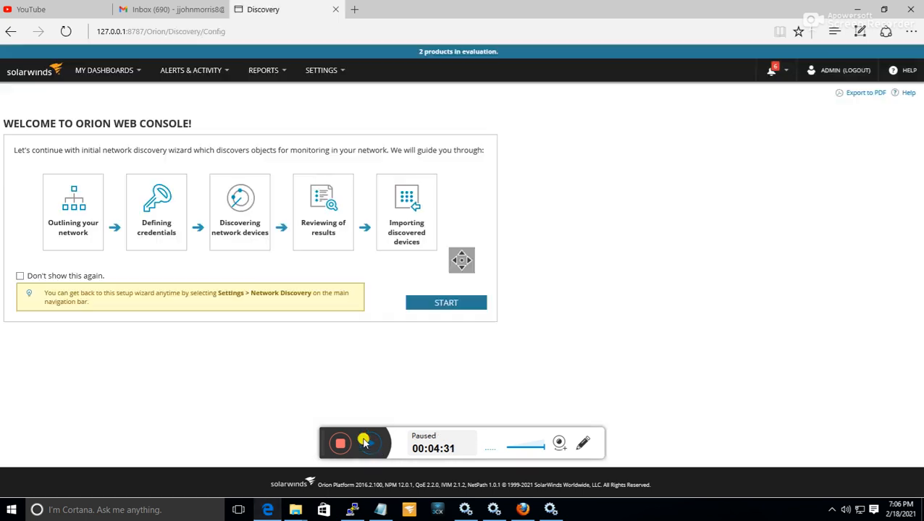
click(362, 439)
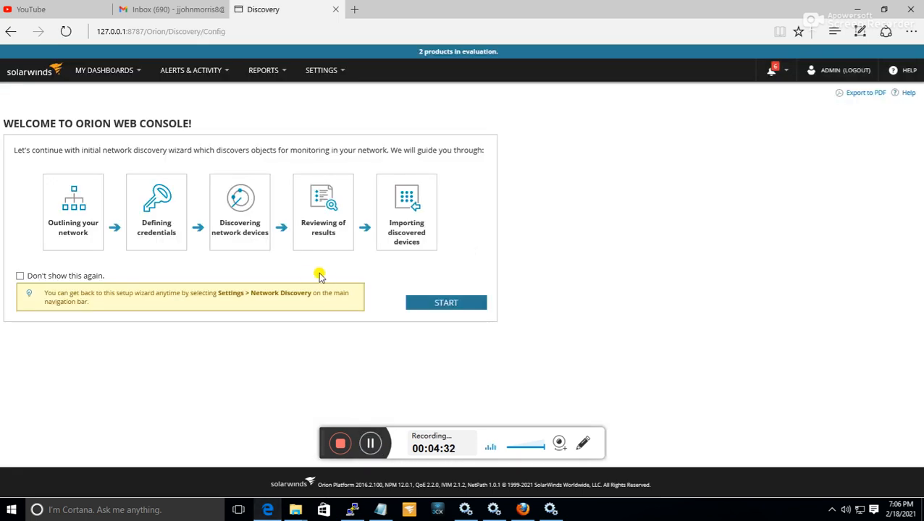
Open Network Discovery in the Orion web console and start the Network Sonar Wizard.
click(320, 71)
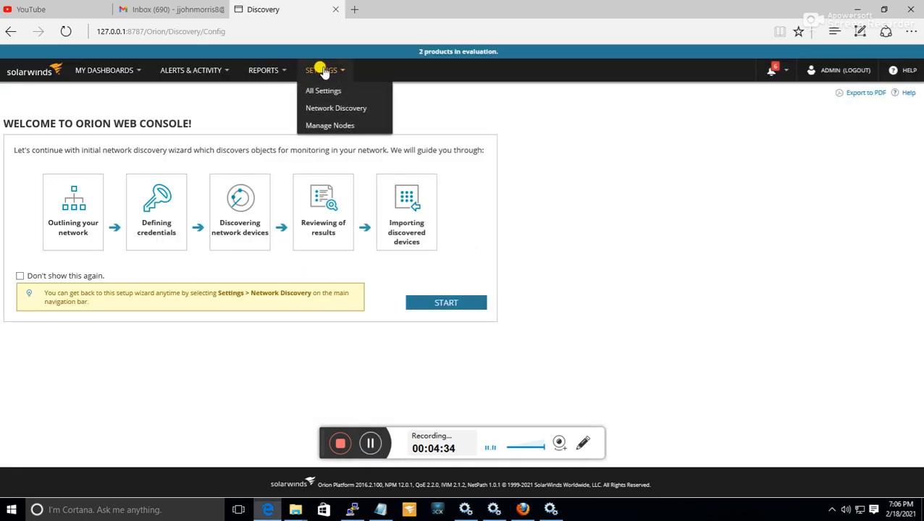
mouse_move(328, 74)
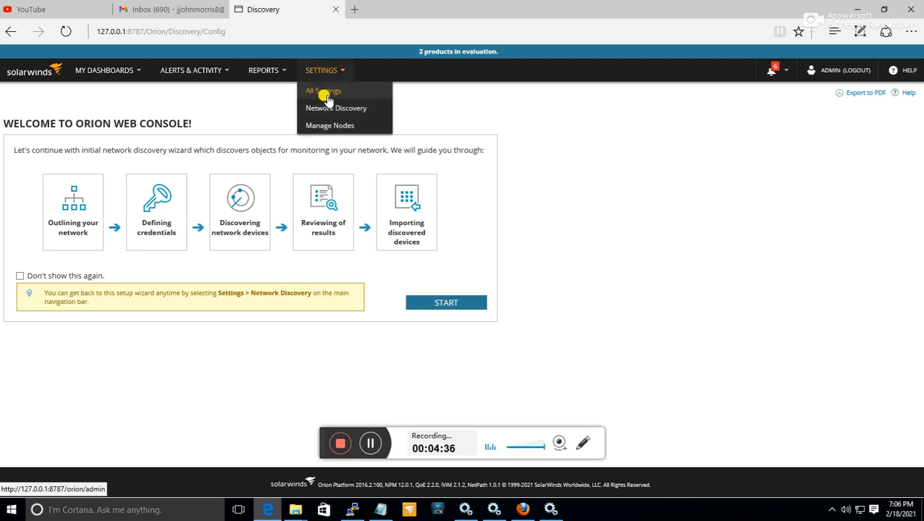
click(330, 108)
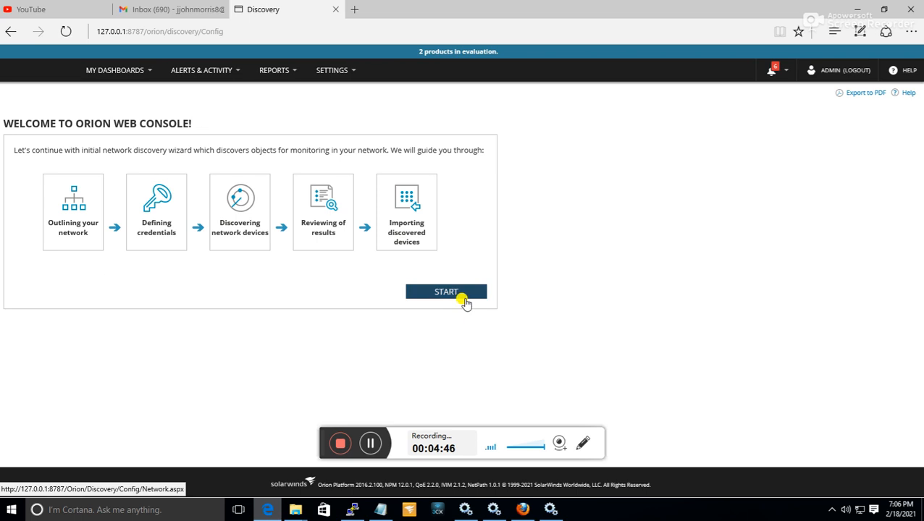
click(462, 294)
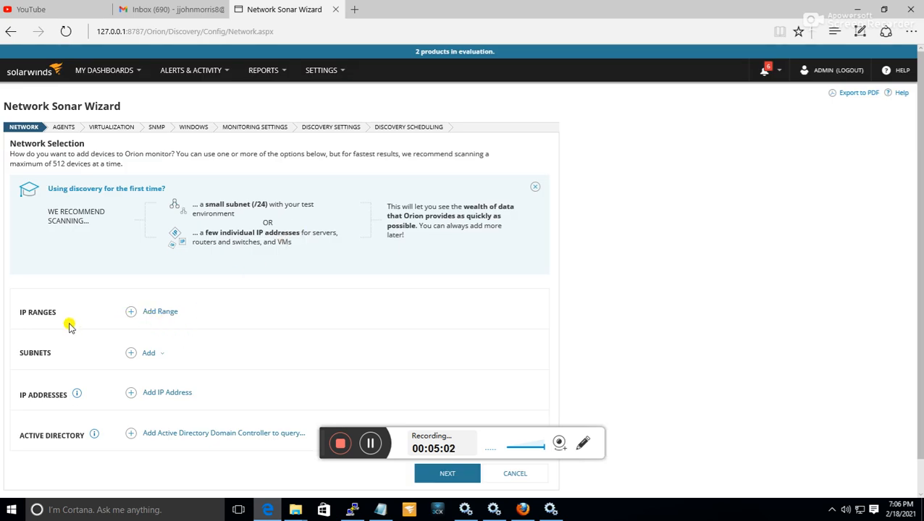
Add the IP range 10.0.0.1 to 10.0.0.90 to the network selection and continue to the agents stage.
click(168, 313)
click(153, 329)
text(10.0.0.)
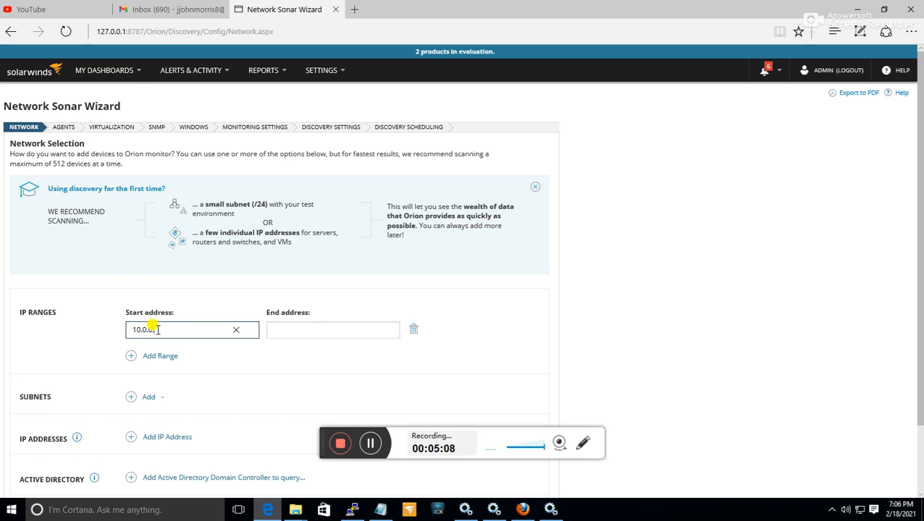
key(Tab)
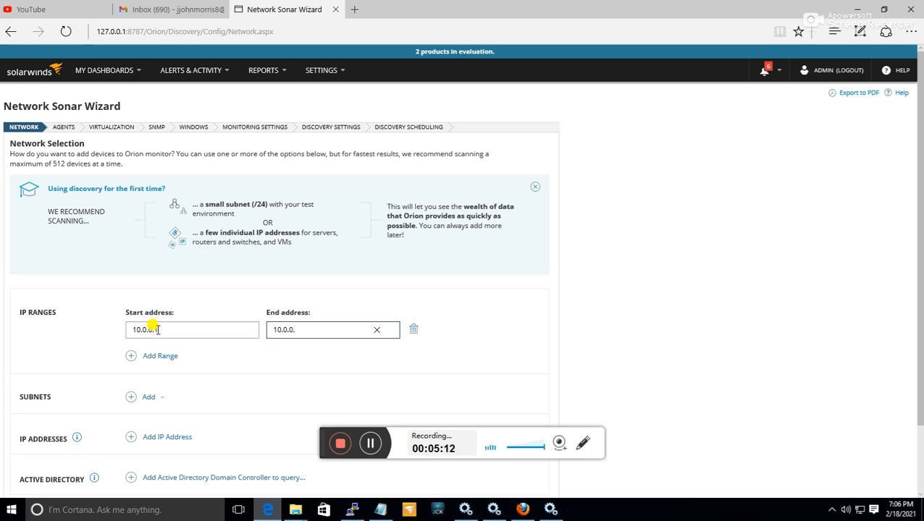
scroll(586, 324, down, 2)
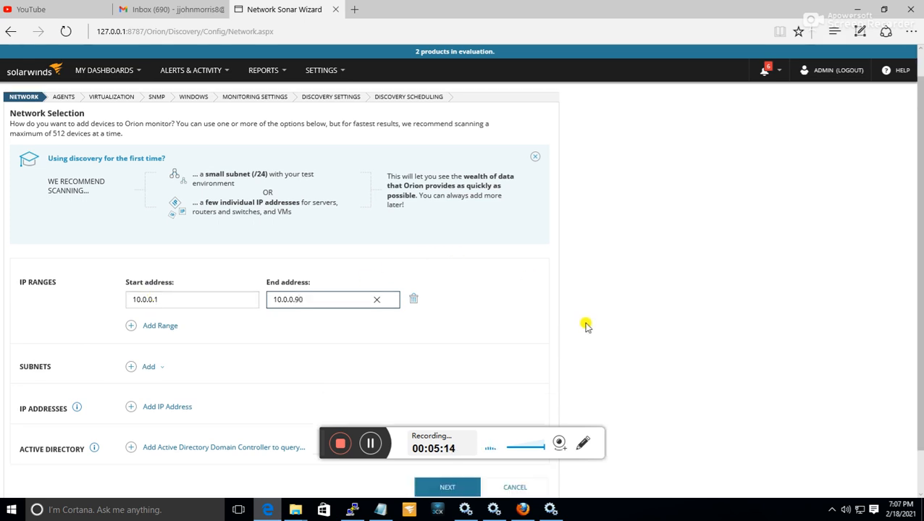
scroll(549, 392, up, 1)
scroll(549, 392, down, 1)
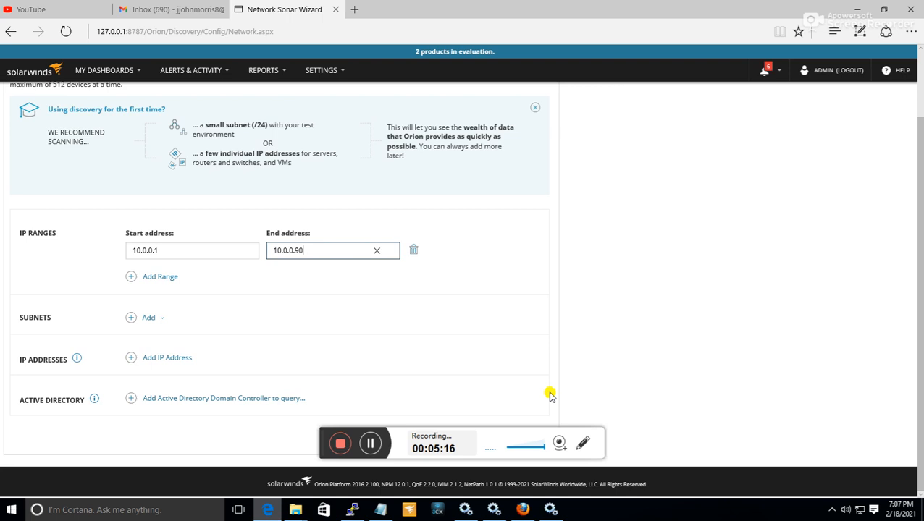
scroll(415, 287, up, 1)
scroll(419, 297, down, 1)
drag(323, 442, 610, 328)
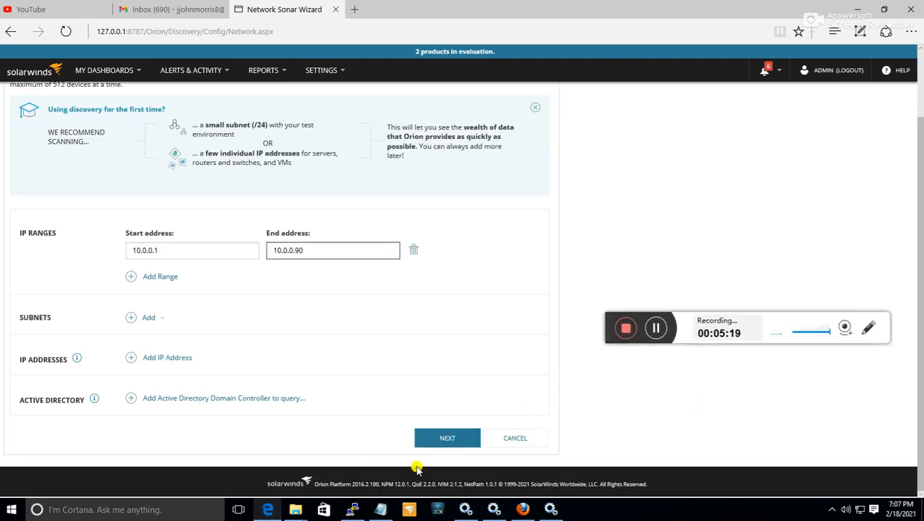
click(447, 441)
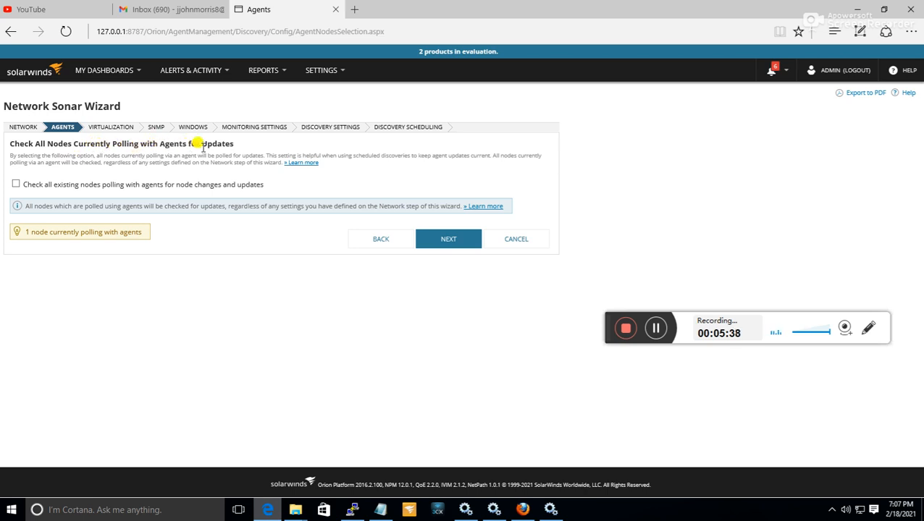
Accept the default Agents, Virtualization, SNMP and Windows credential settings, adding no new credentials, and continue to Monitoring Settings.
click(444, 243)
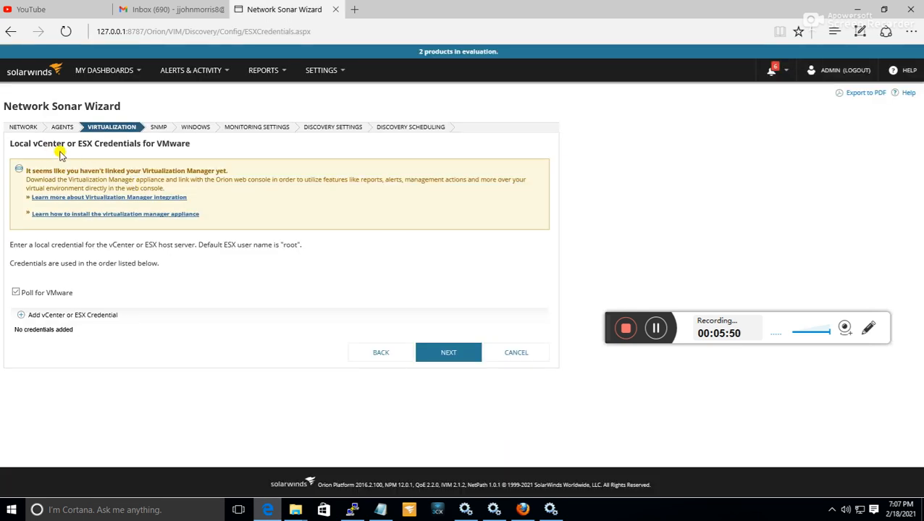
click(452, 353)
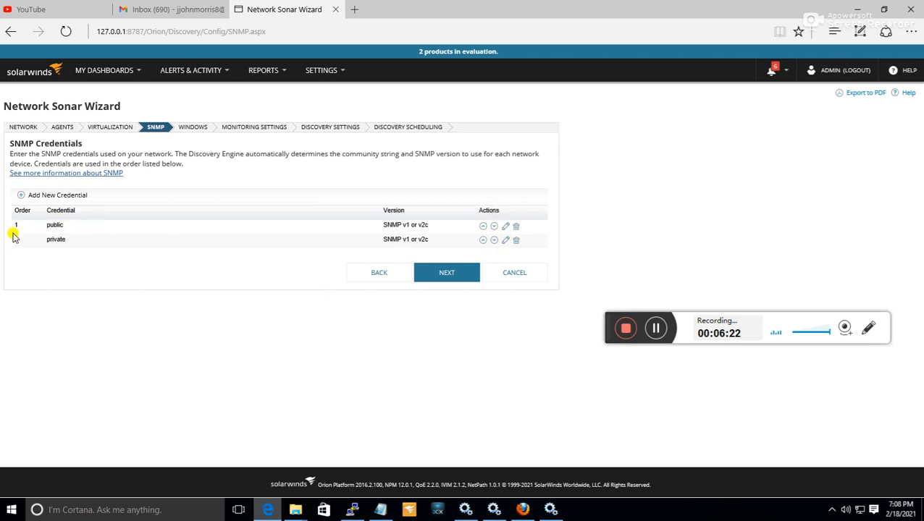
click(456, 285)
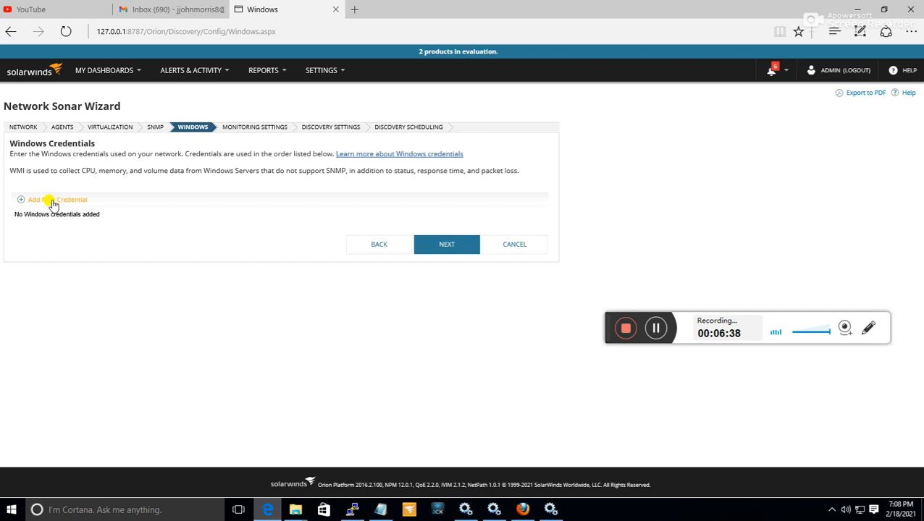
click(467, 246)
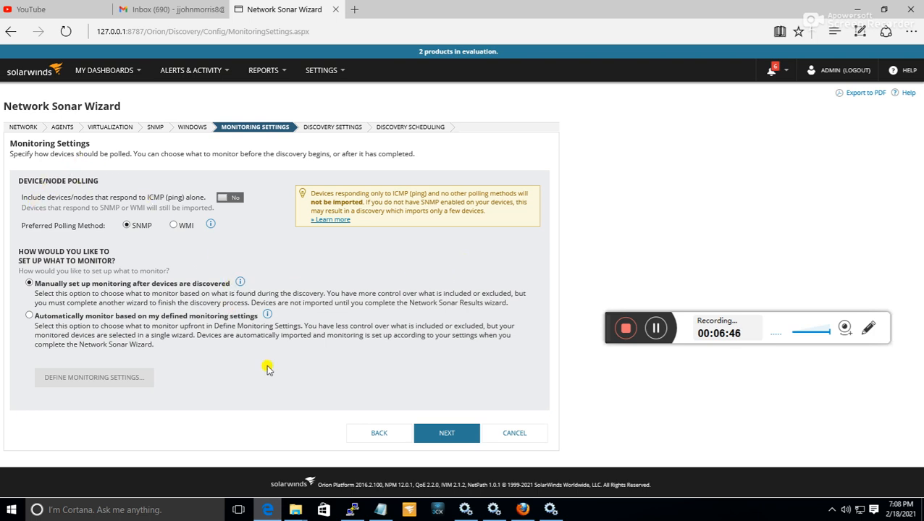
Accept the default monitoring, discovery and scheduling settings and run the network discovery once, immediately.
click(455, 434)
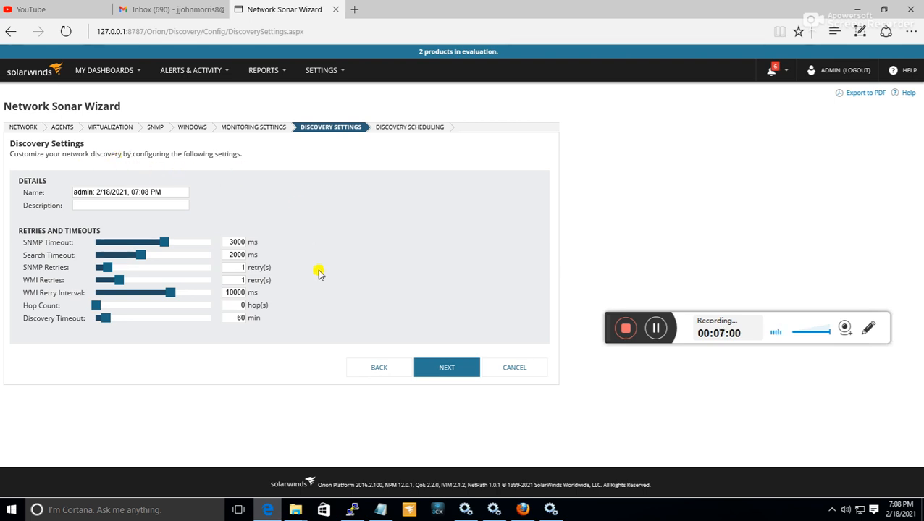
click(457, 375)
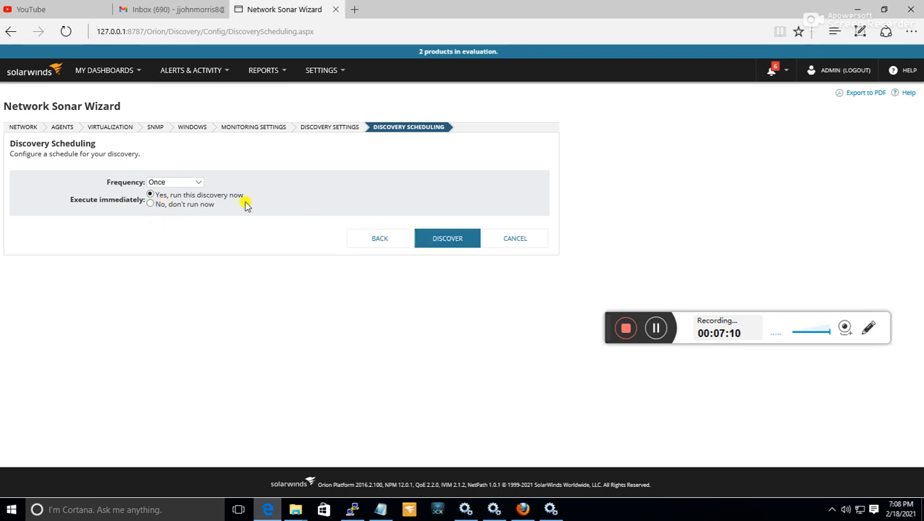
click(444, 237)
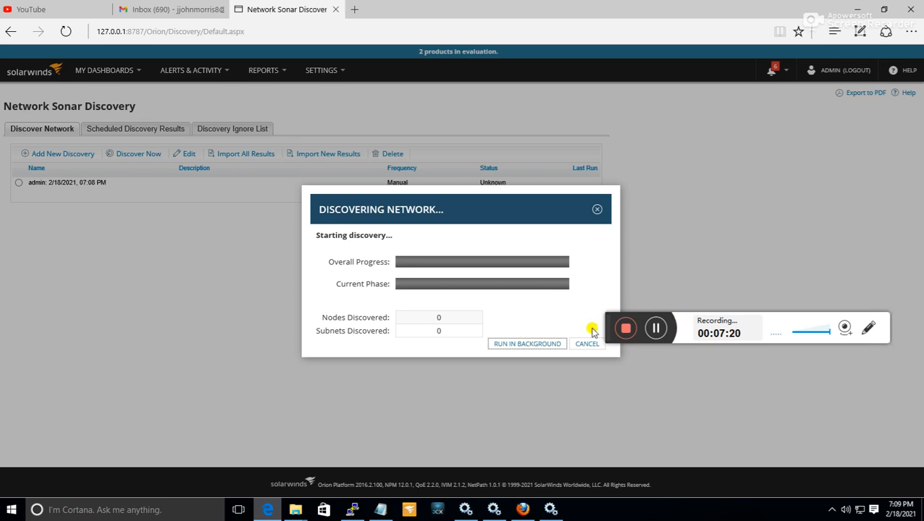
drag(599, 320, 635, 290)
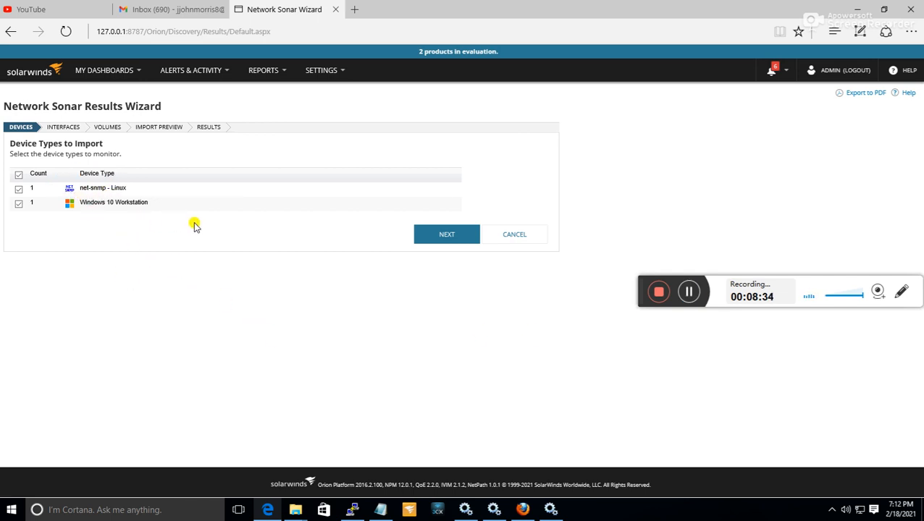
Keep both discovered device types, include Operationally down and Administratively shutdown in the interface selection criteria, and continue to the volumes.
click(438, 238)
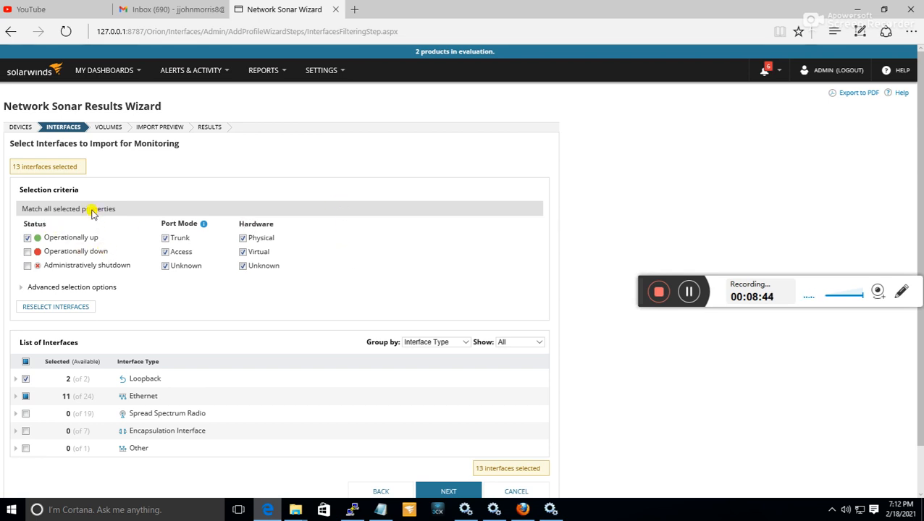
scroll(67, 181, down, 1)
scroll(66, 181, up, 1)
click(27, 252)
click(28, 266)
scroll(105, 296, down, 2)
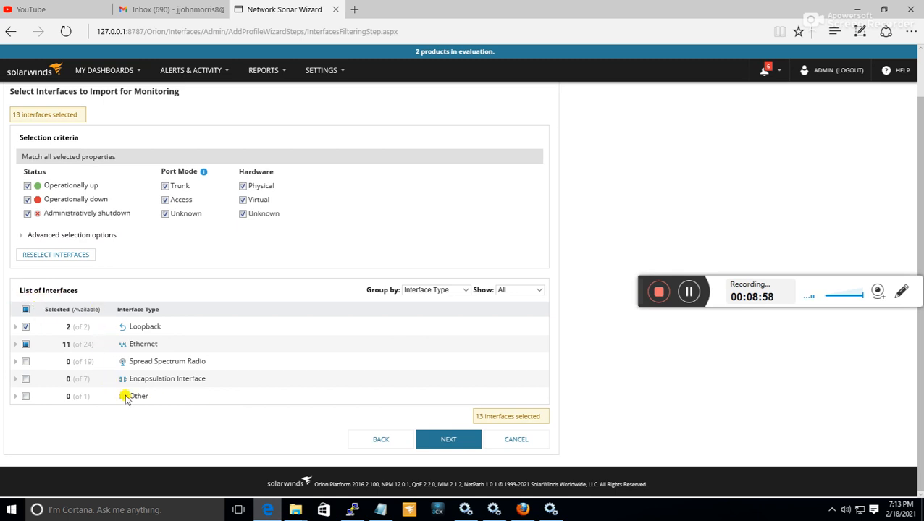
click(469, 445)
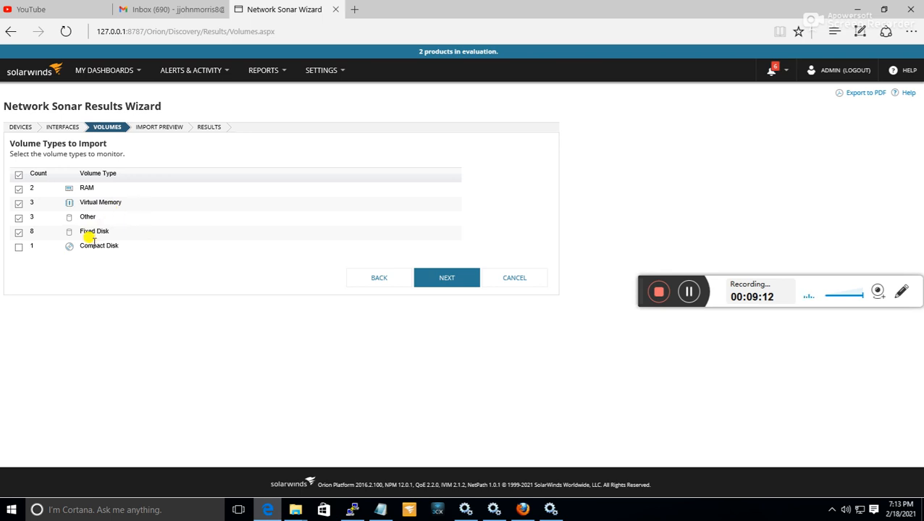
Include the Compact Disk volume type, import both discovered devices, and finish the Network Sonar Results Wizard.
click(20, 249)
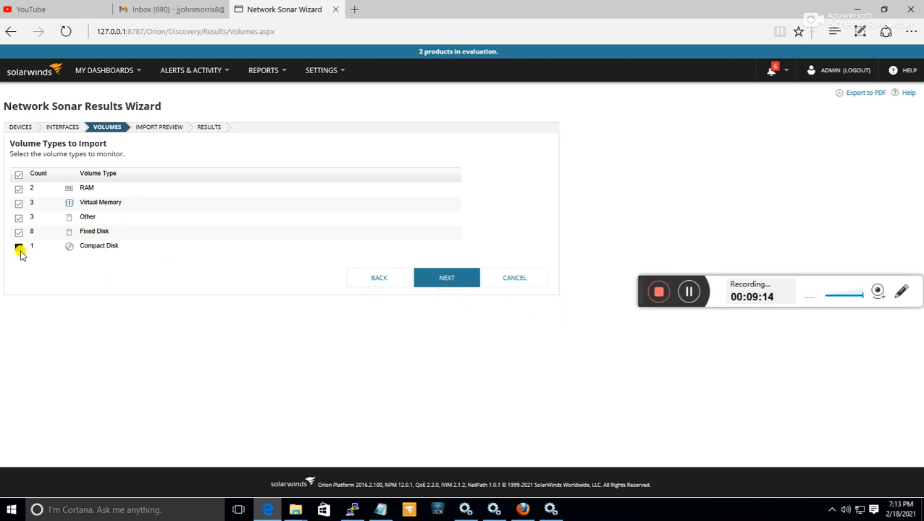
click(450, 281)
click(450, 280)
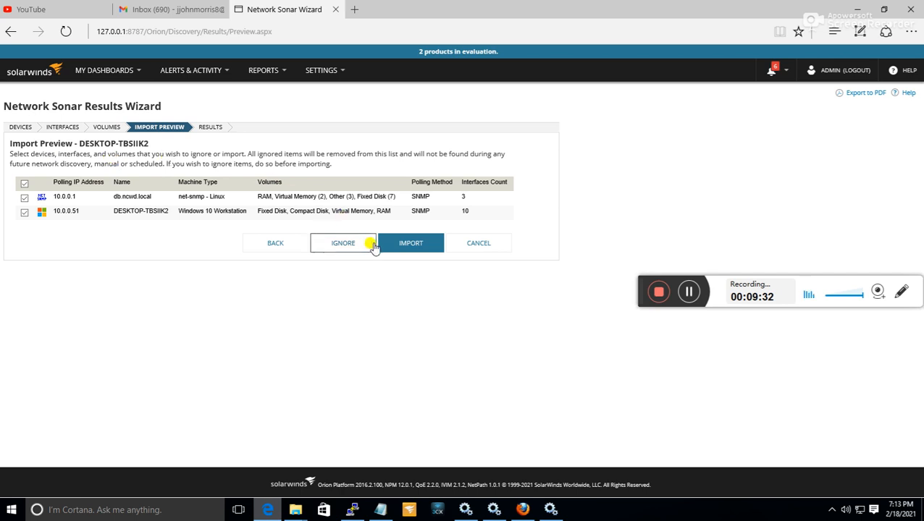
click(413, 243)
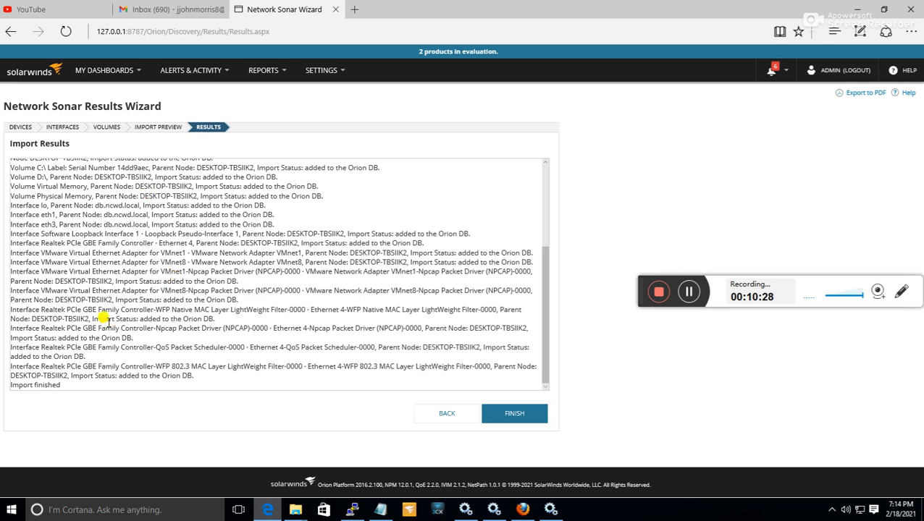
click(516, 415)
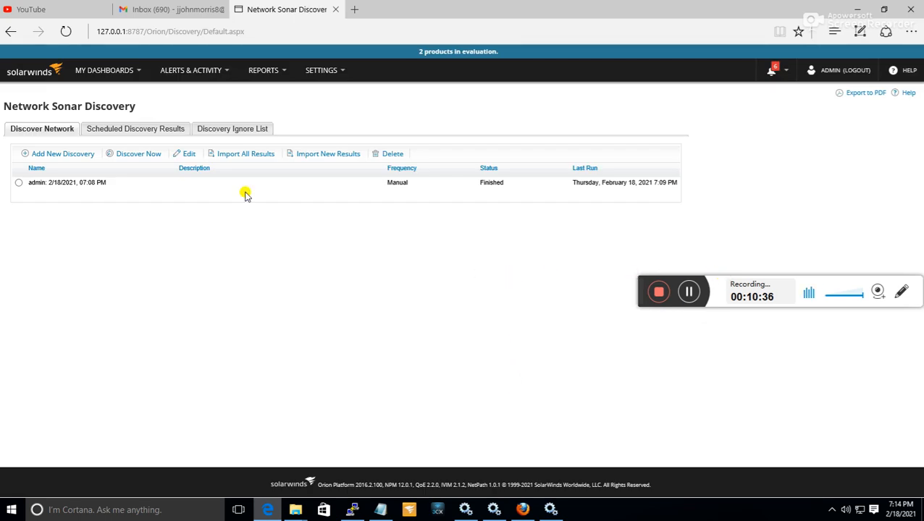
Go to Orion Summary Home, expand the net-snmp nodes down to the Up group, and open the db.ncwd.local node.
click(99, 73)
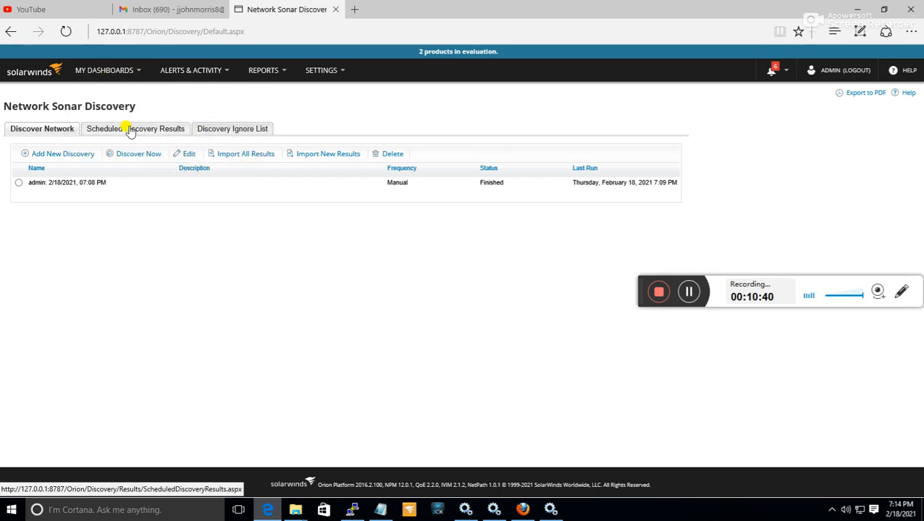
mouse_move(93, 75)
click(102, 114)
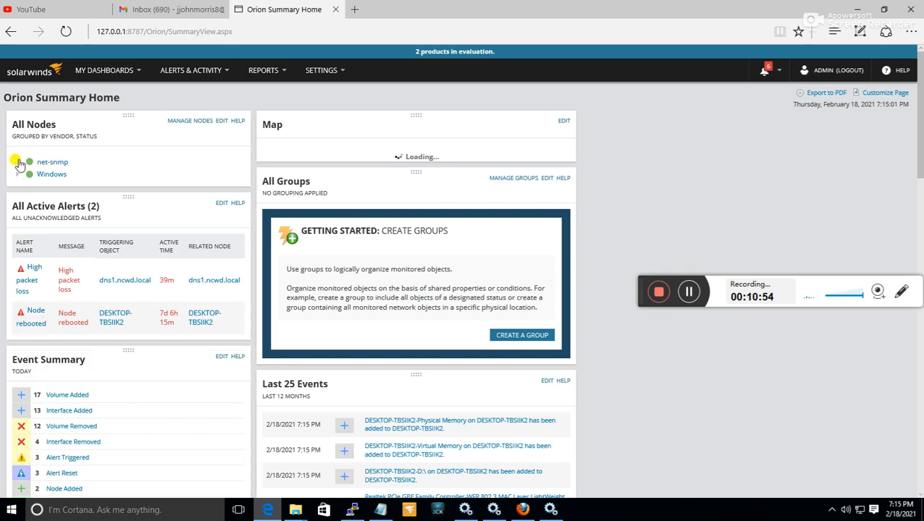
click(33, 164)
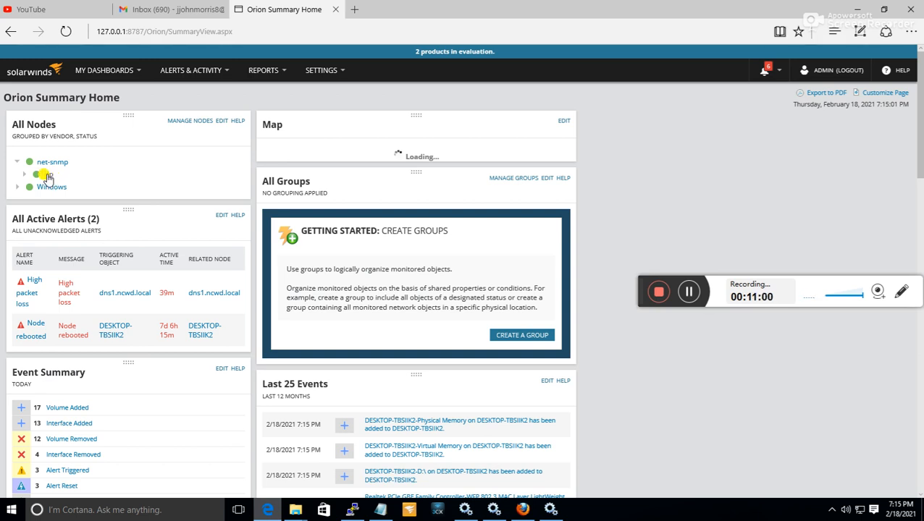
click(49, 175)
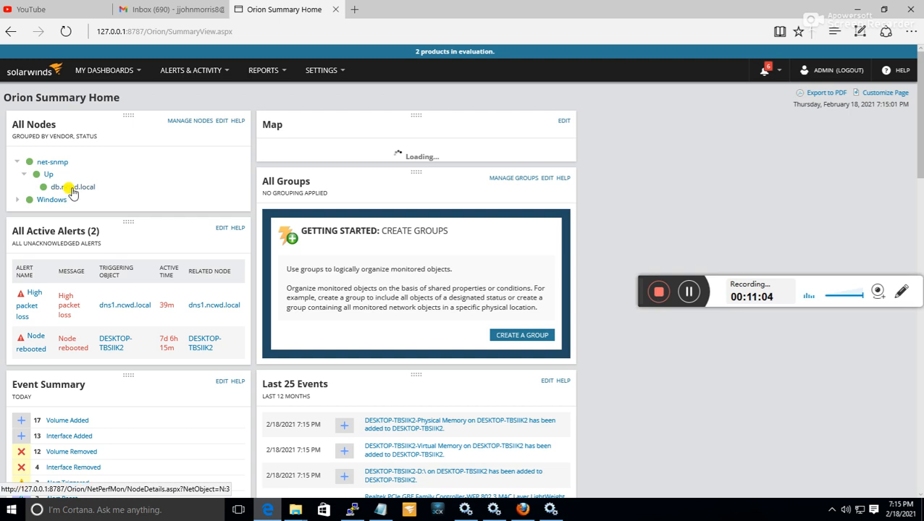
click(81, 187)
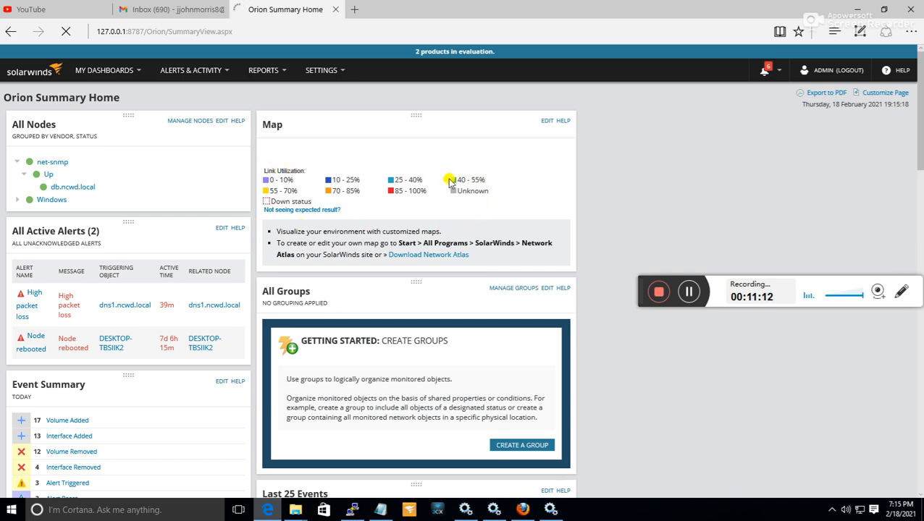
Look through the Event Summary and Last 25 Events on the Orion Summary Home page while the node page loads.
scroll(455, 189, down, 4)
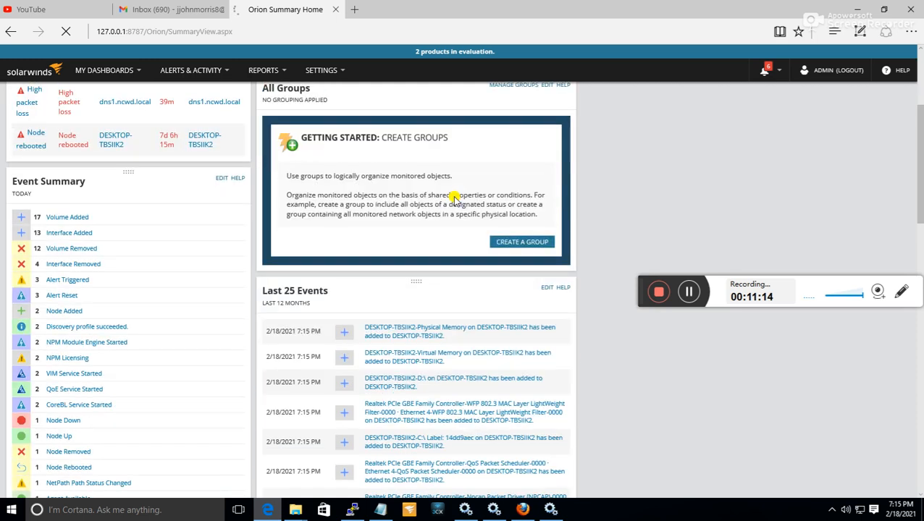
scroll(392, 300, down, 3)
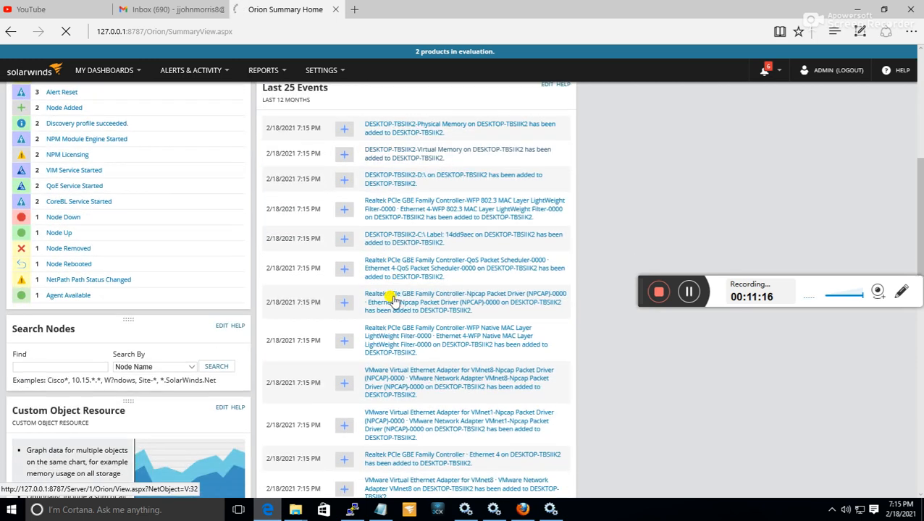
scroll(392, 299, up, 3)
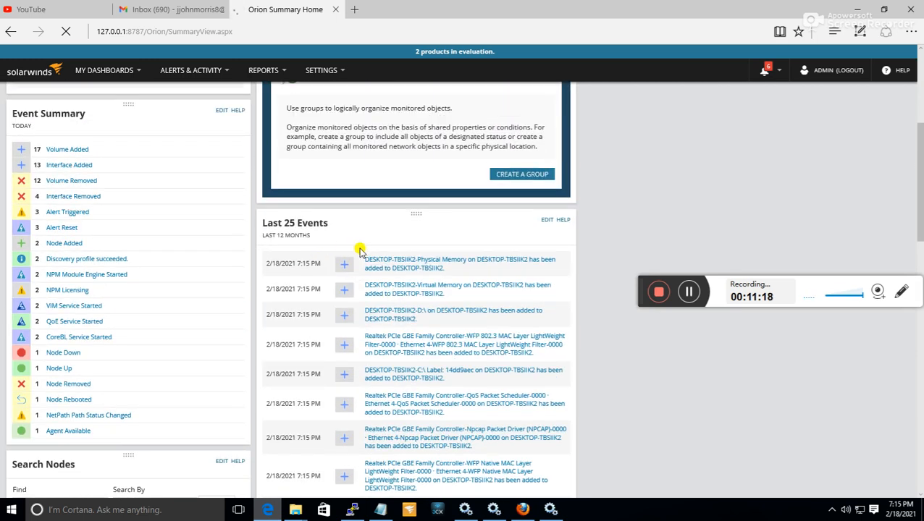
scroll(365, 269, down, 5)
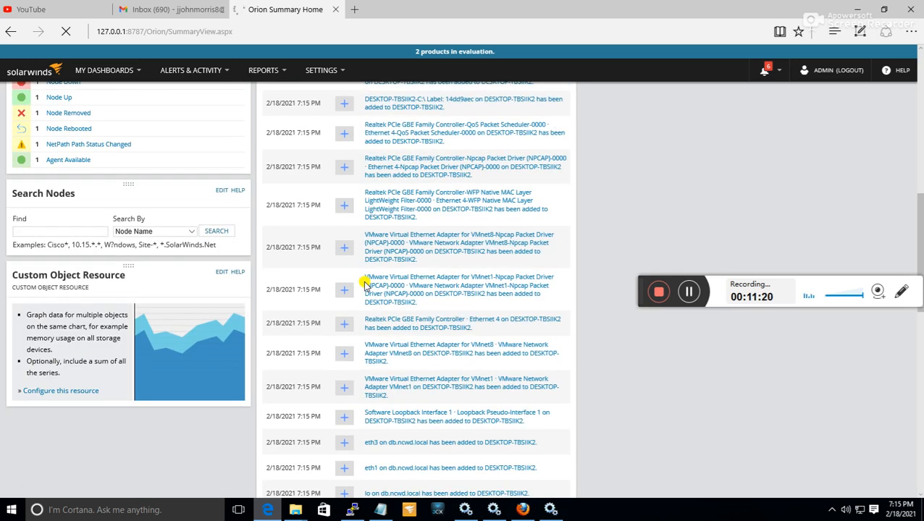
Look over the Event Summary and active alerts on Orion Summary Home, and try to open the Windows group under All Nodes.
scroll(365, 284, up, 5)
scroll(216, 260, up, 1)
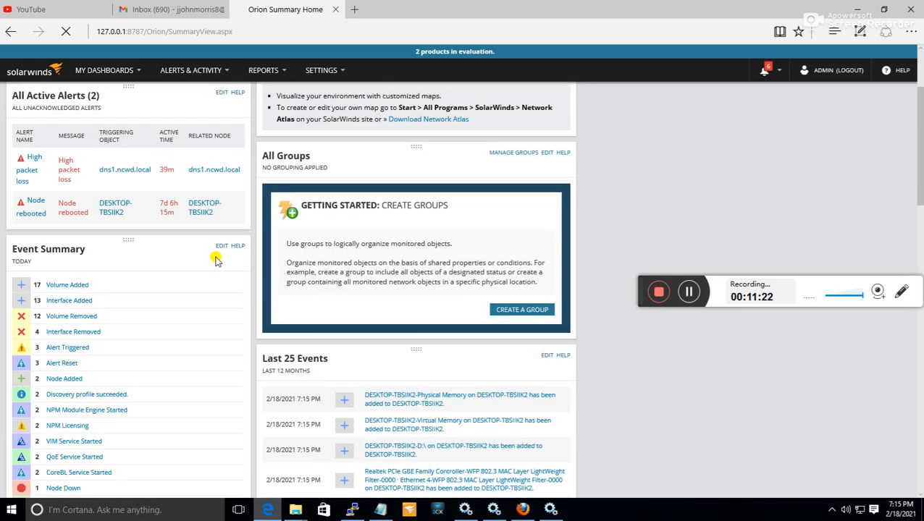
scroll(215, 258, down, 2)
scroll(204, 239, up, 1)
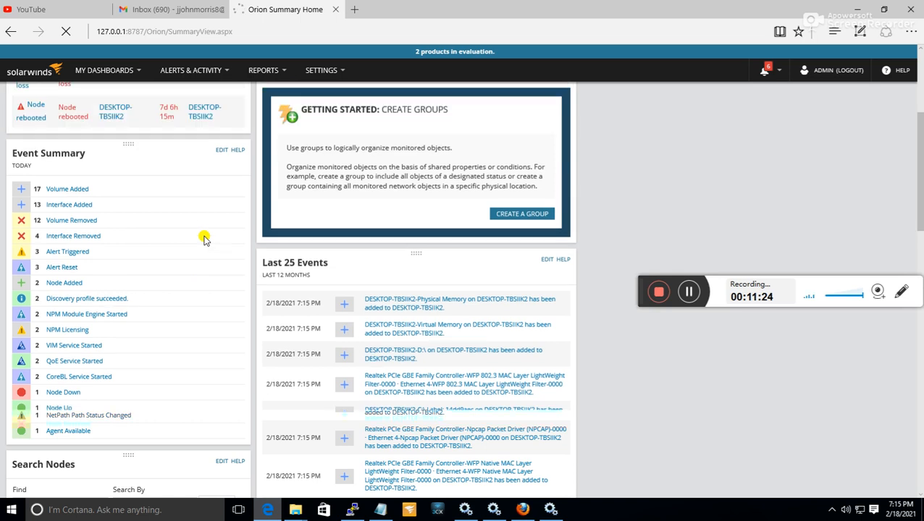
scroll(204, 240, up, 3)
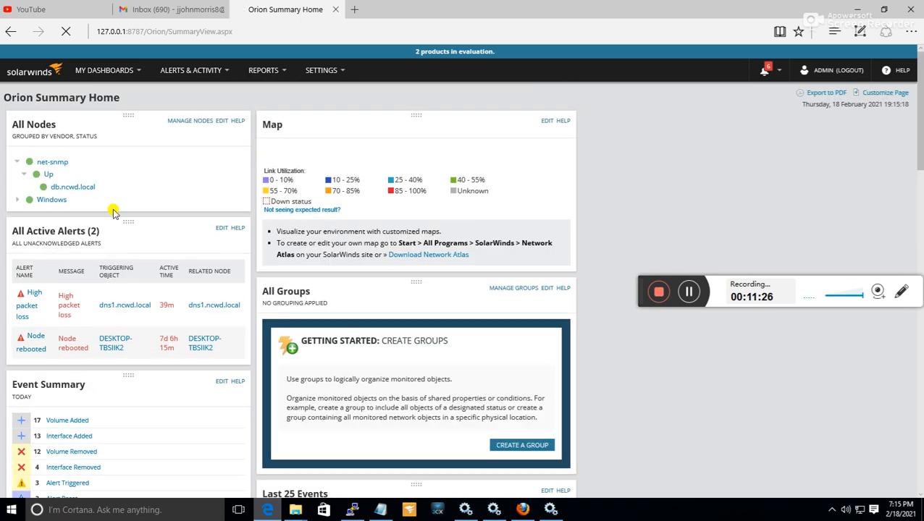
click(57, 205)
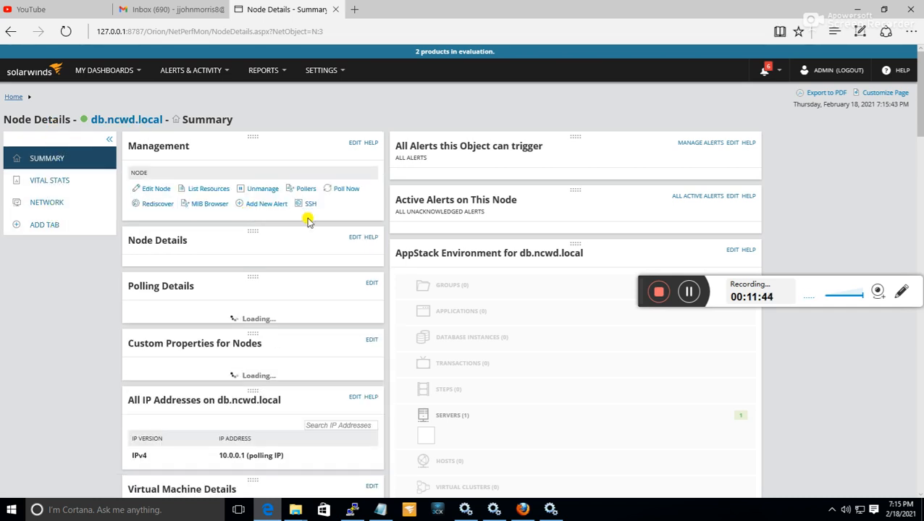
Go back from the db.ncwd.local details to Orion Summary Home, reload the Summary dashboard, and expand the Windows group under All Nodes.
click(11, 31)
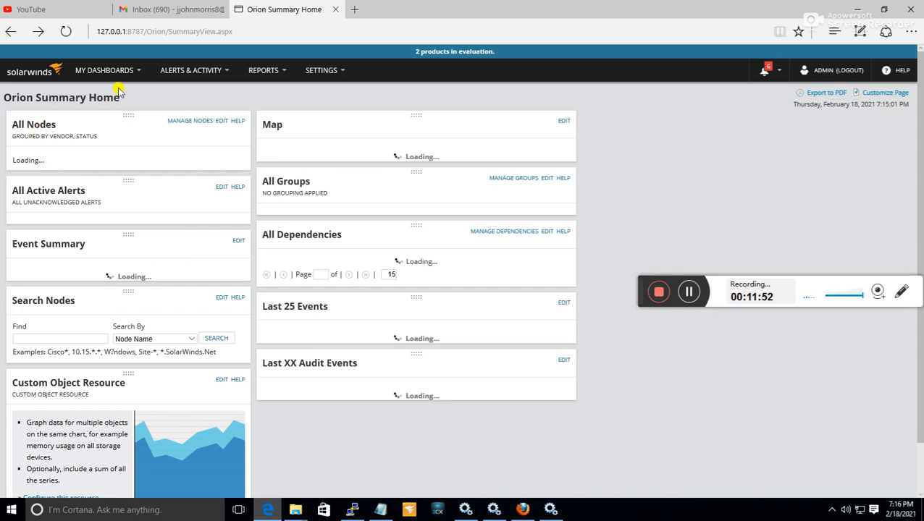
mouse_move(124, 83)
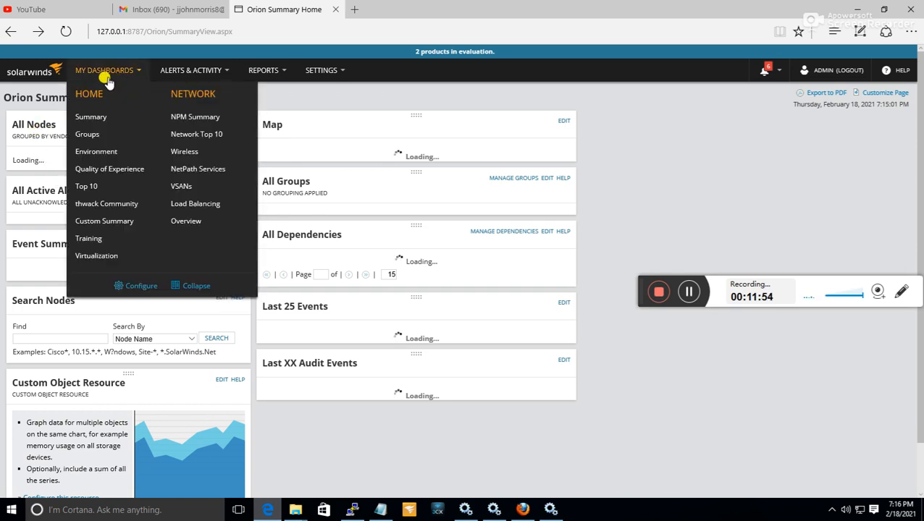
click(89, 118)
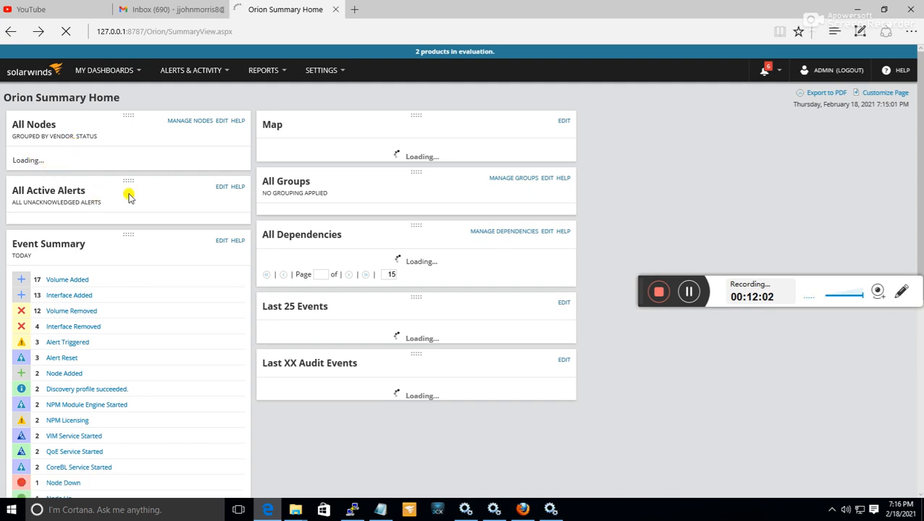
click(19, 185)
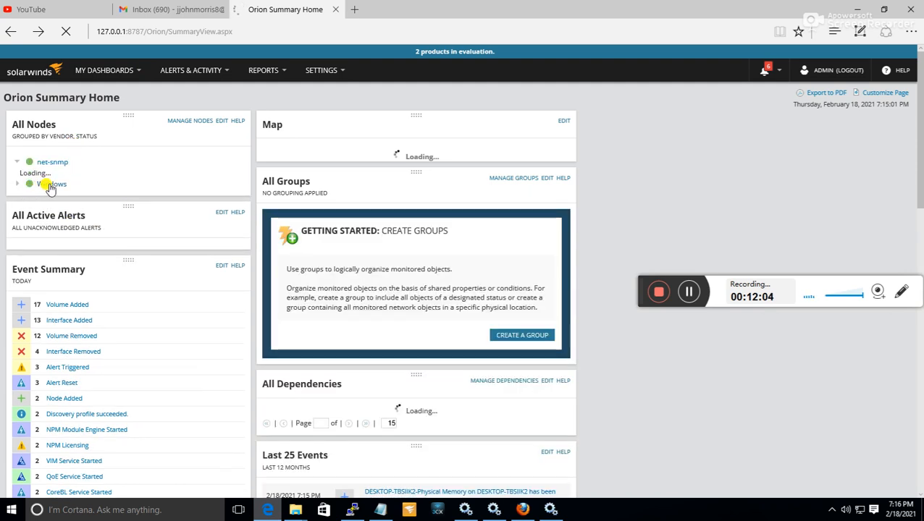